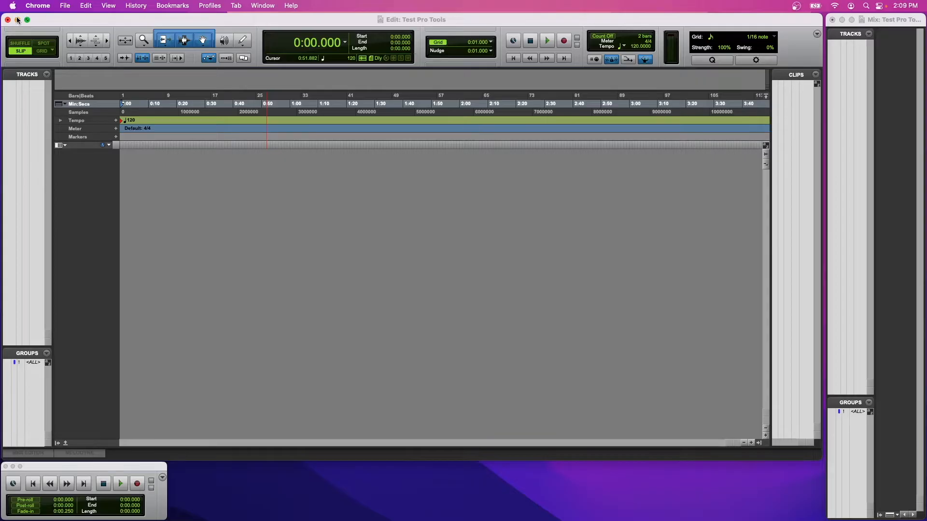
Switch to Chrome and open the Pro Tools version comparison page on the Avid website.
key(super+Tab)
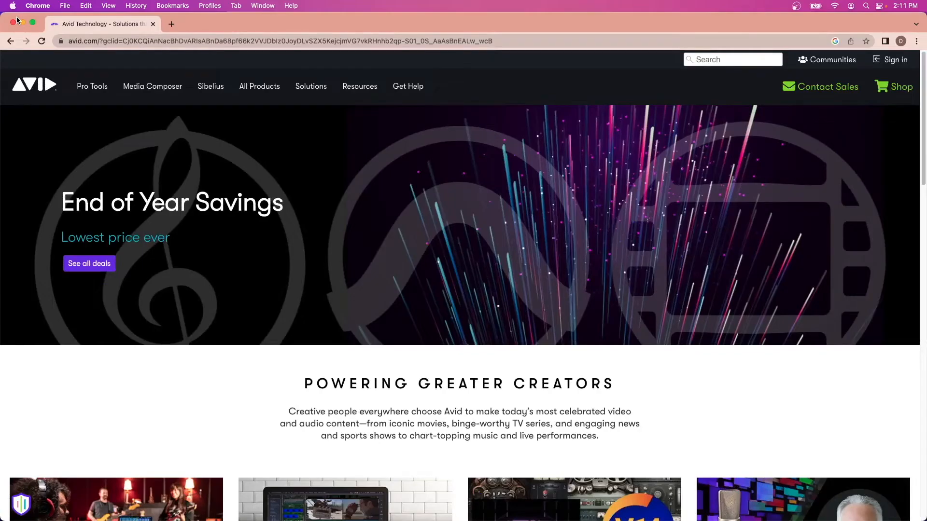
mouse_move(89, 87)
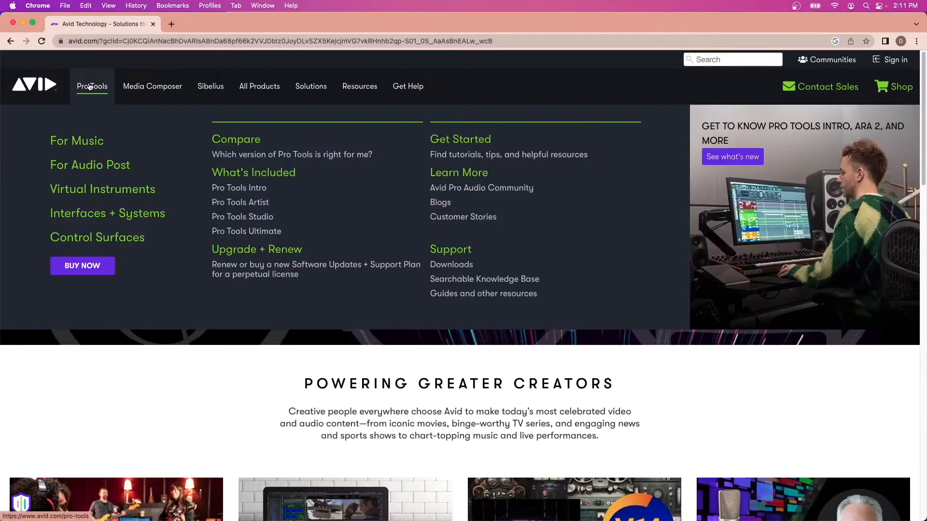
click(235, 140)
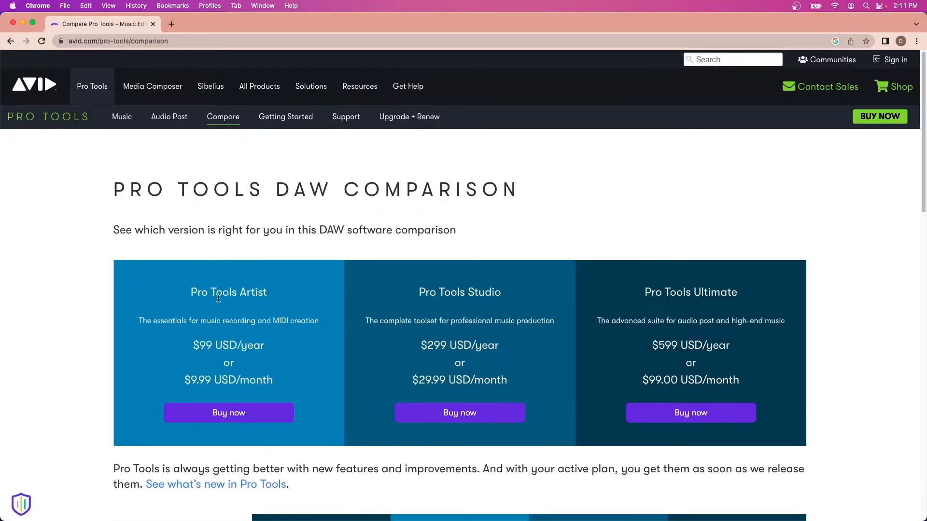
Examine the comparison table for the prices, track limits, plugins and support of each Pro Tools version.
scroll(282, 248, down, 4)
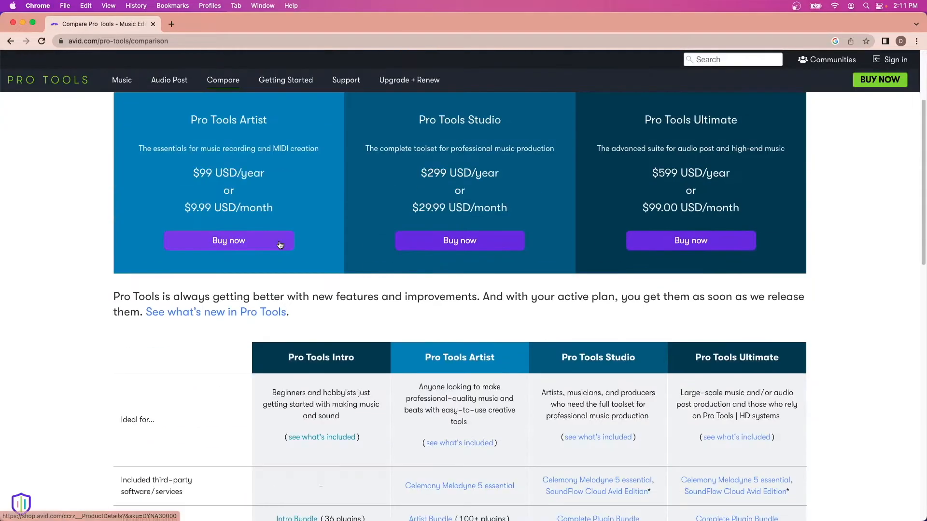
scroll(280, 243, down, 3)
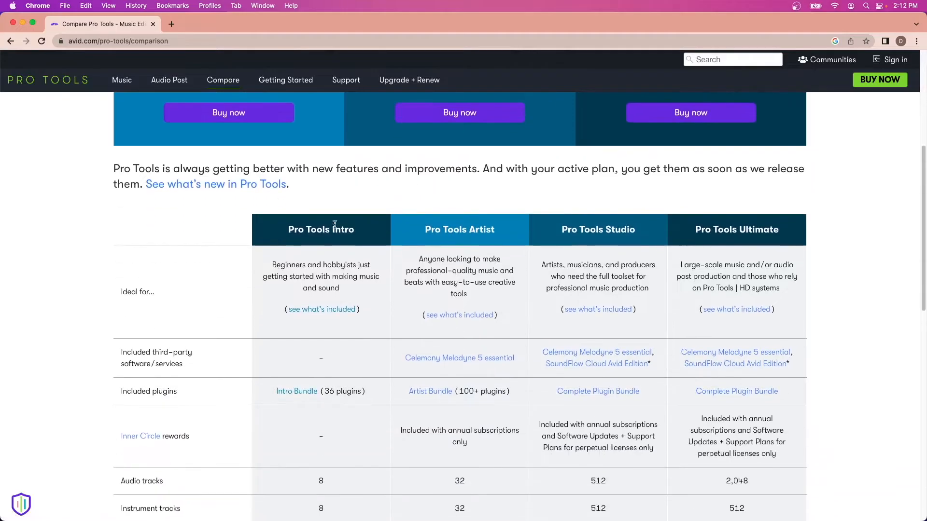
scroll(358, 240, down, 3)
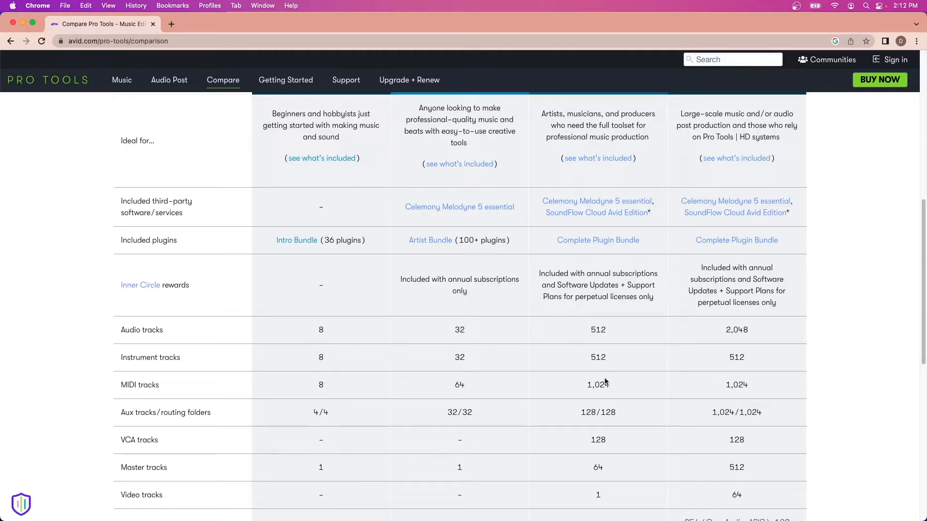
scroll(211, 390, down, 1)
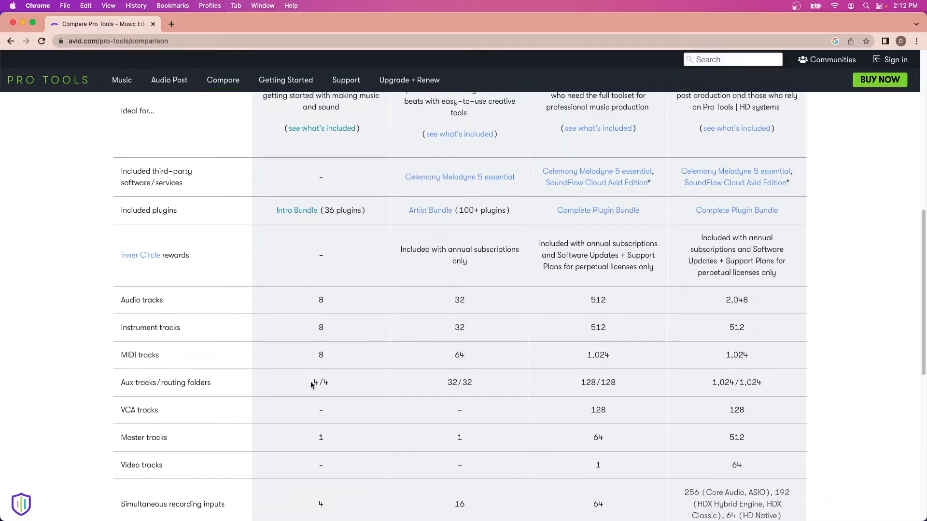
scroll(320, 437, down, 2)
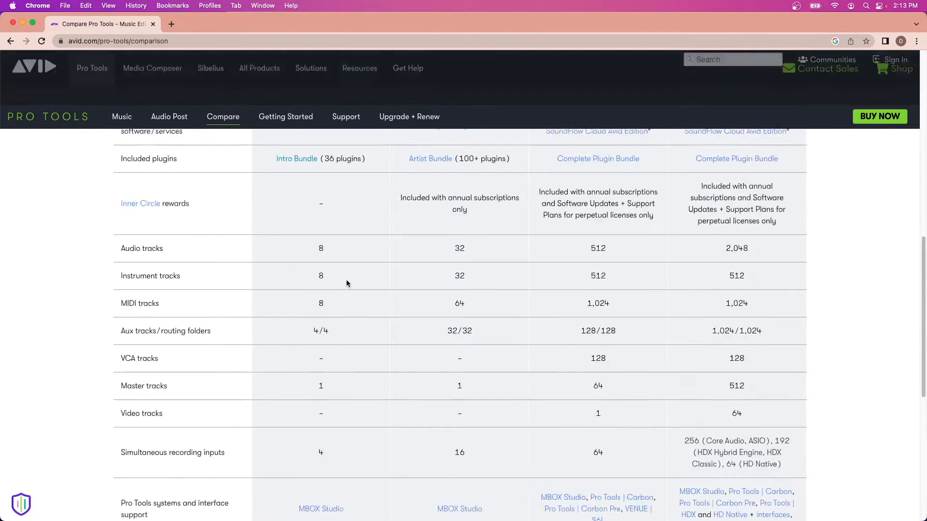
scroll(346, 279, up, 6)
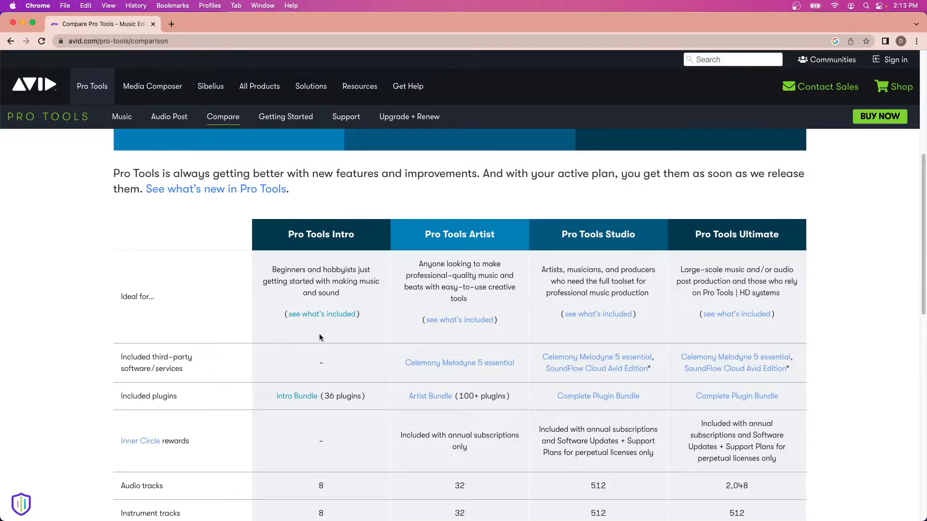
scroll(320, 337, up, 2)
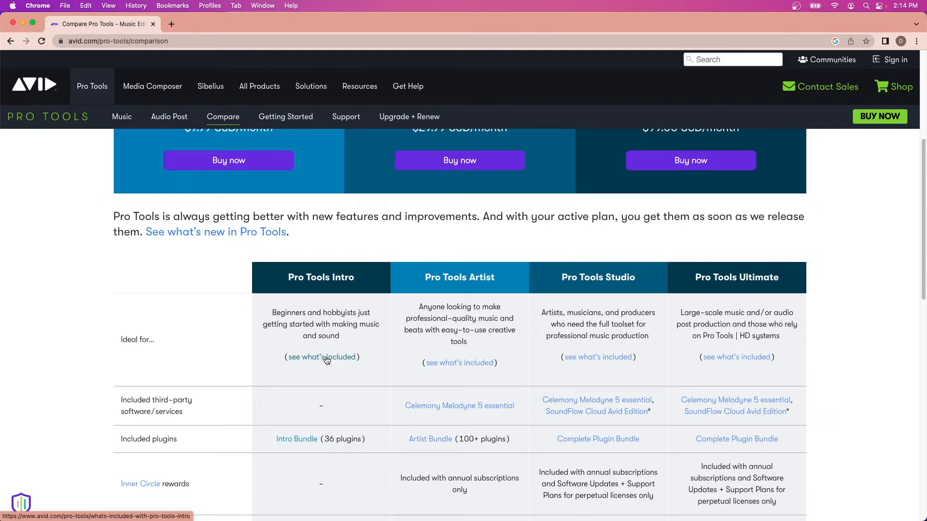
Go through the list of what Pro Tools Intro includes to its product page and start the free download.
click(327, 360)
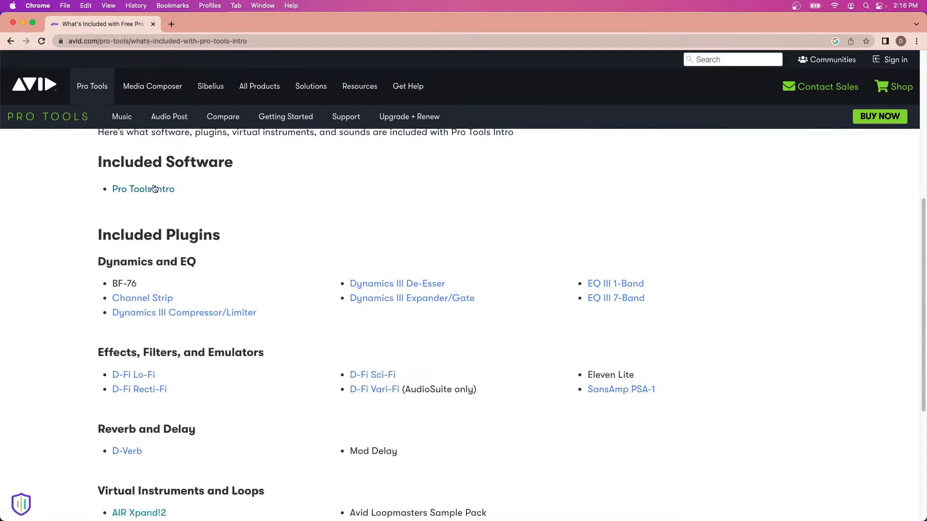
click(156, 189)
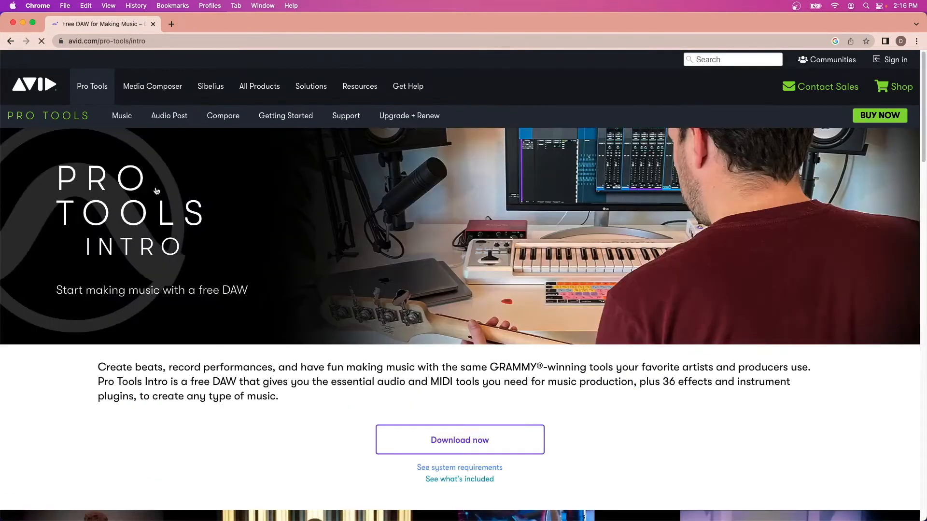
scroll(419, 307, down, 2)
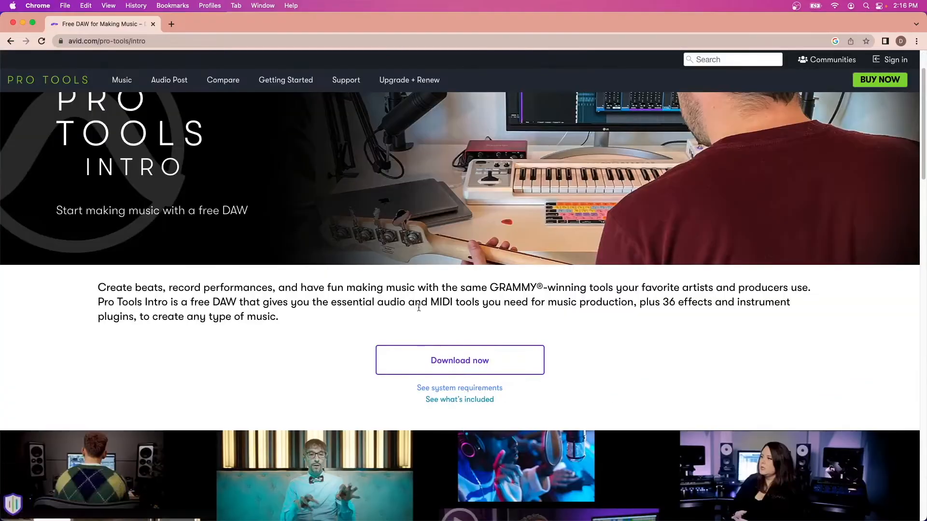
click(465, 361)
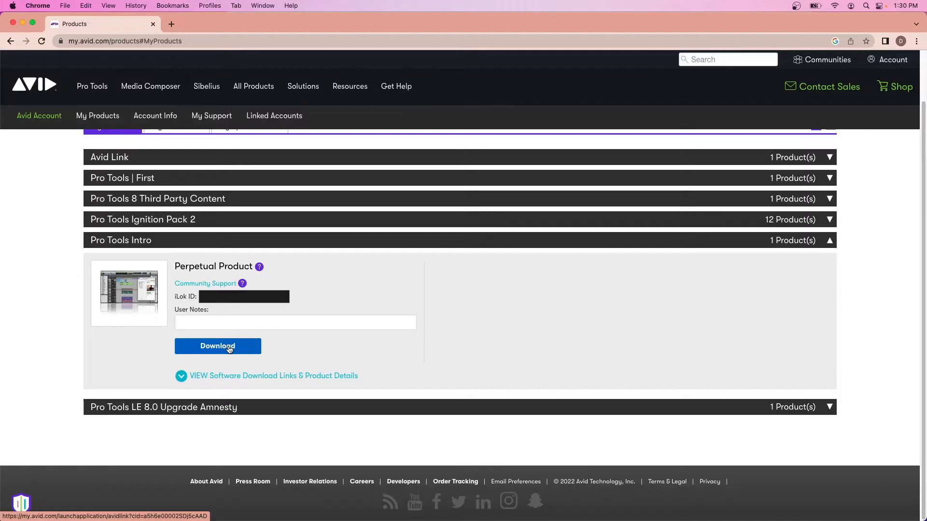
Expand the software download links and product details of Pro Tools Intro in the account's product list.
scroll(229, 350, up, 1)
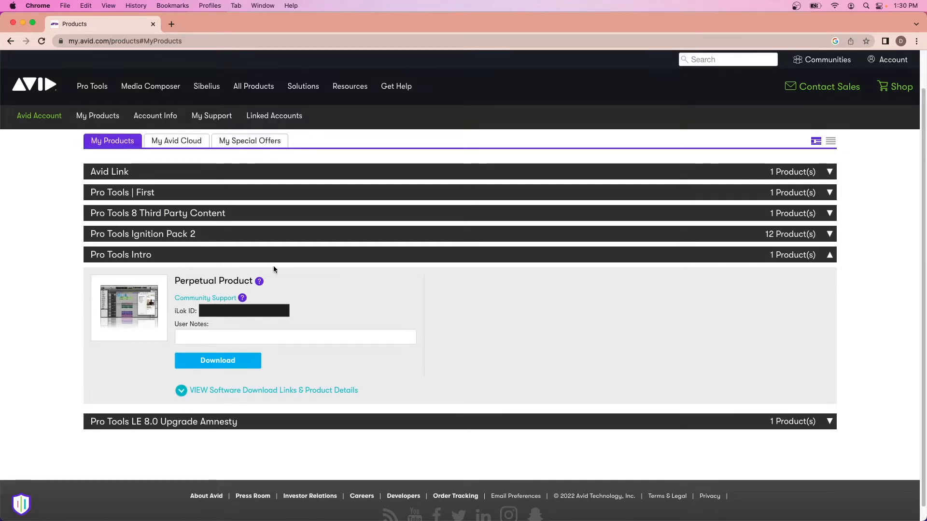
click(299, 395)
scroll(256, 335, down, 3)
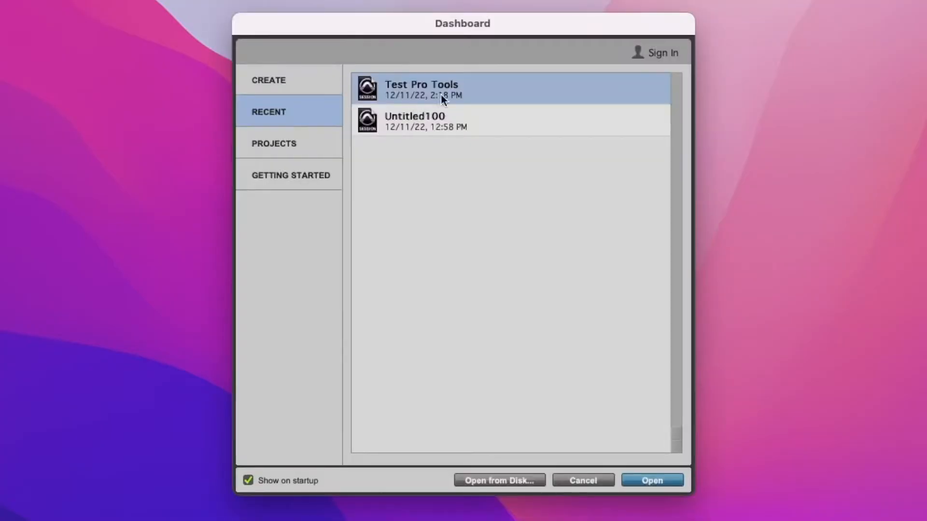
Create a new local session named UMD Project from the Pro Tools Dashboard.
click(273, 82)
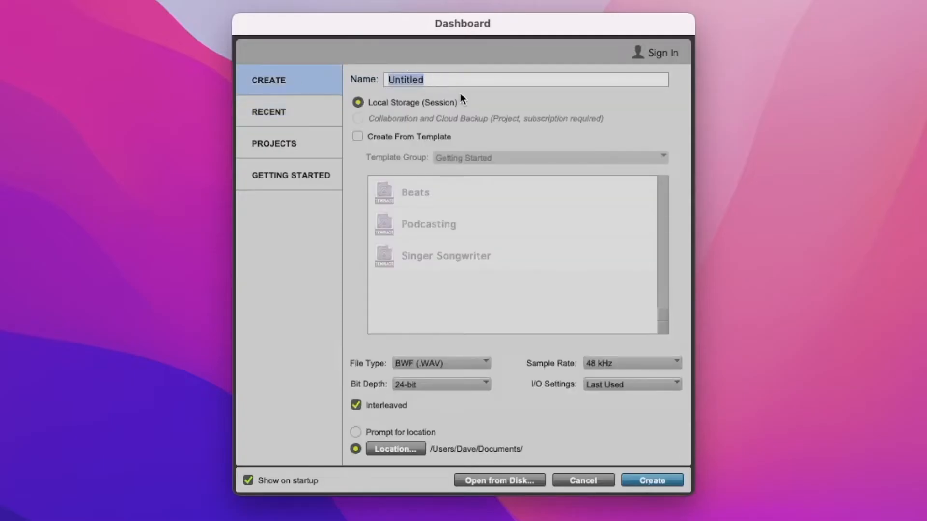
text(UMD)
text(Project)
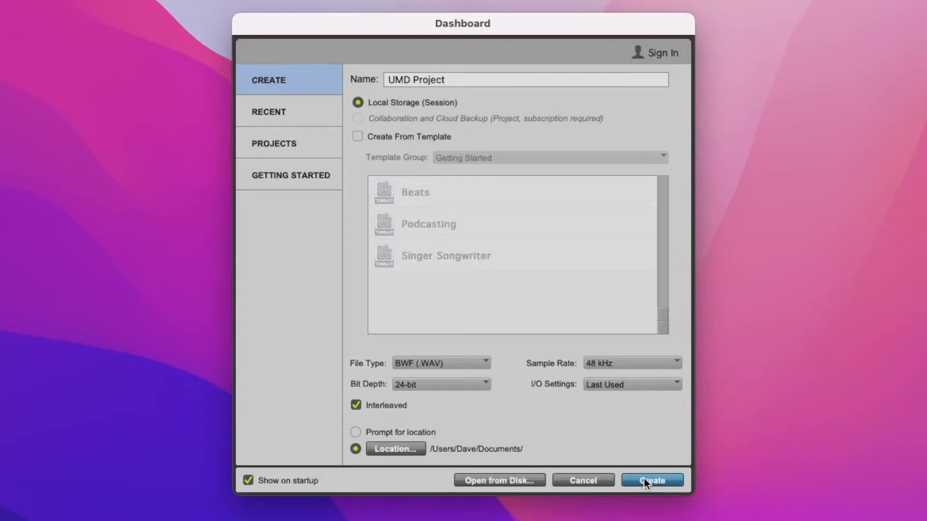
click(644, 479)
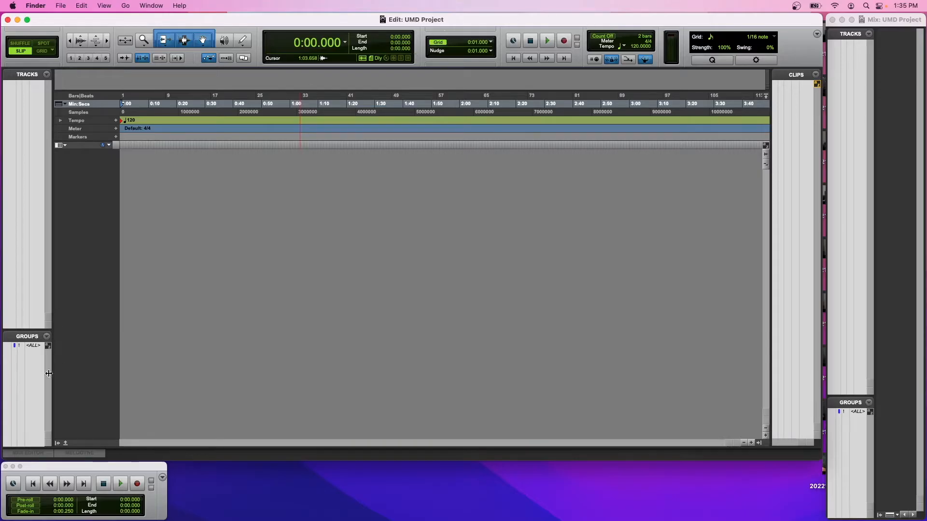
Close the floating Transport window and the Mix window so that only the Edit window remains.
click(5, 466)
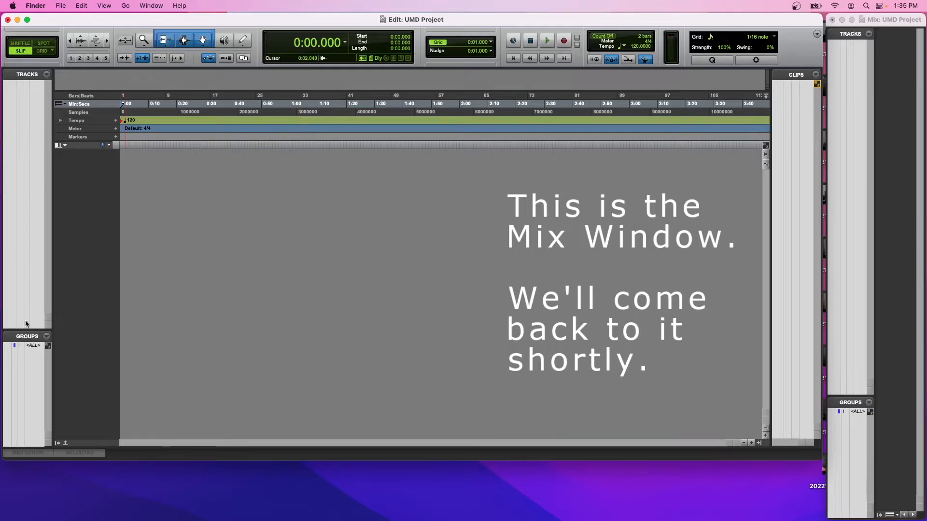
click(832, 23)
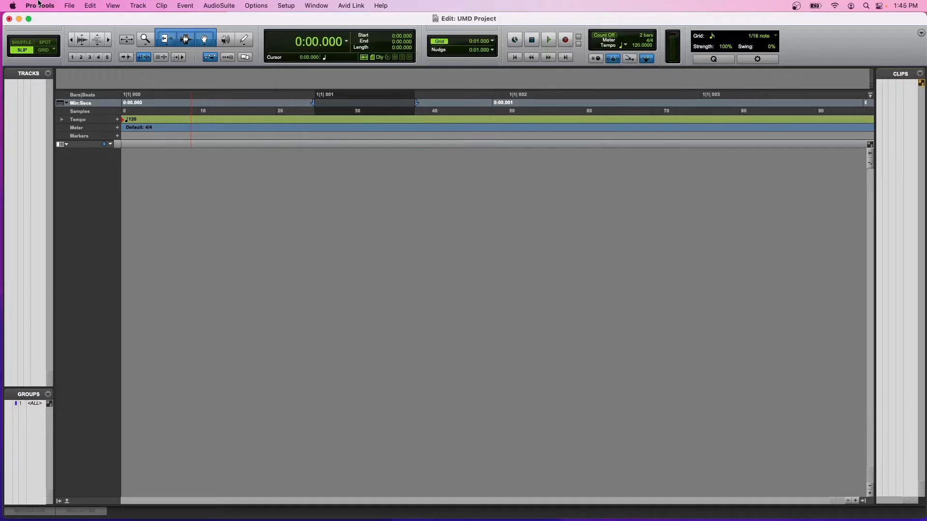
click(39, 4)
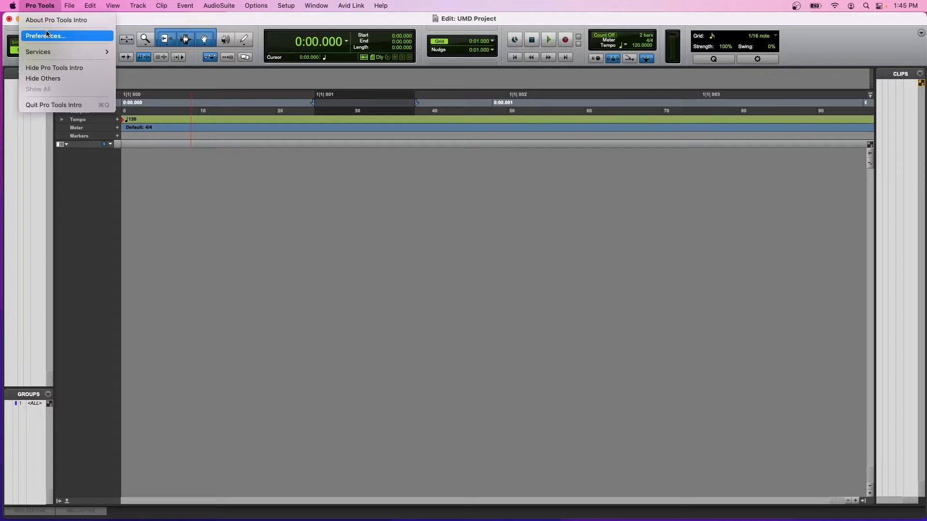
mouse_move(69, 5)
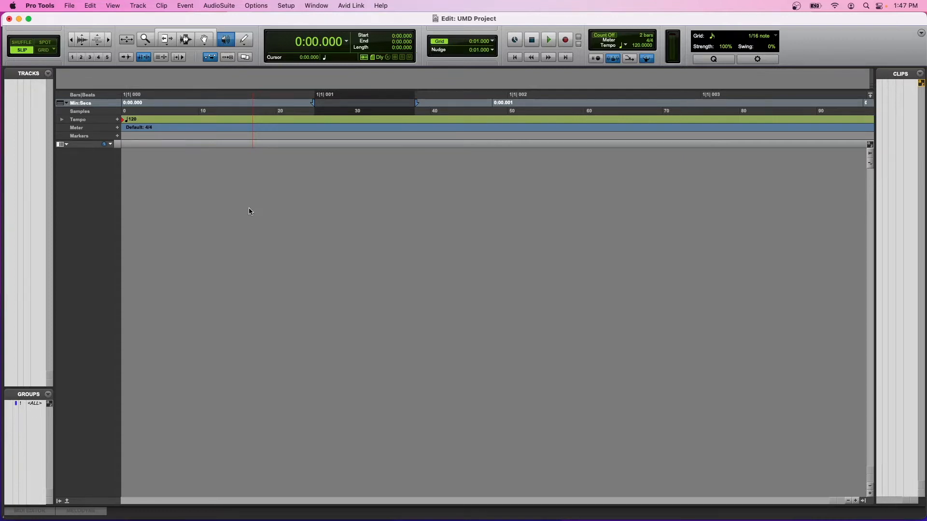
Switch from the Edit window to the Mix window and back.
key(super+equal)
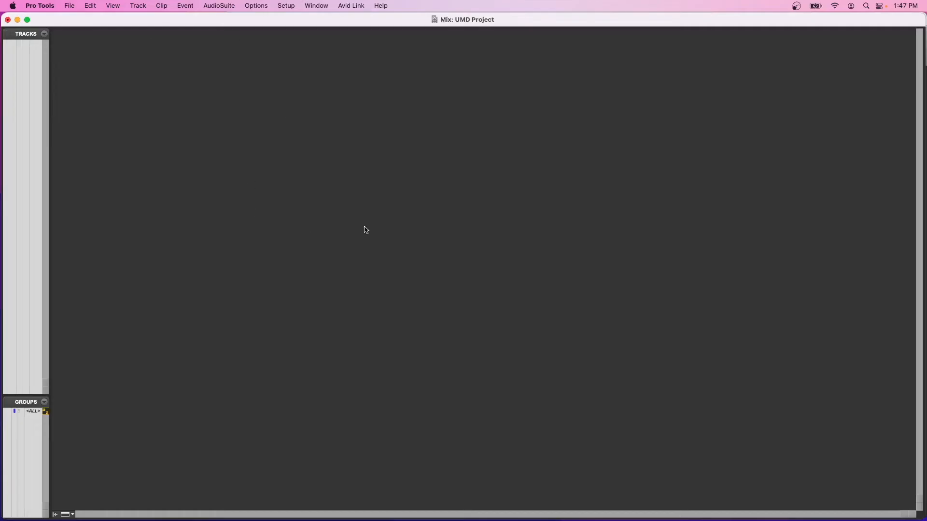
key(super+equal)
Check which audio interface is listed as a peripheral in the Hardware Setup, then close the dialog.
click(135, 5)
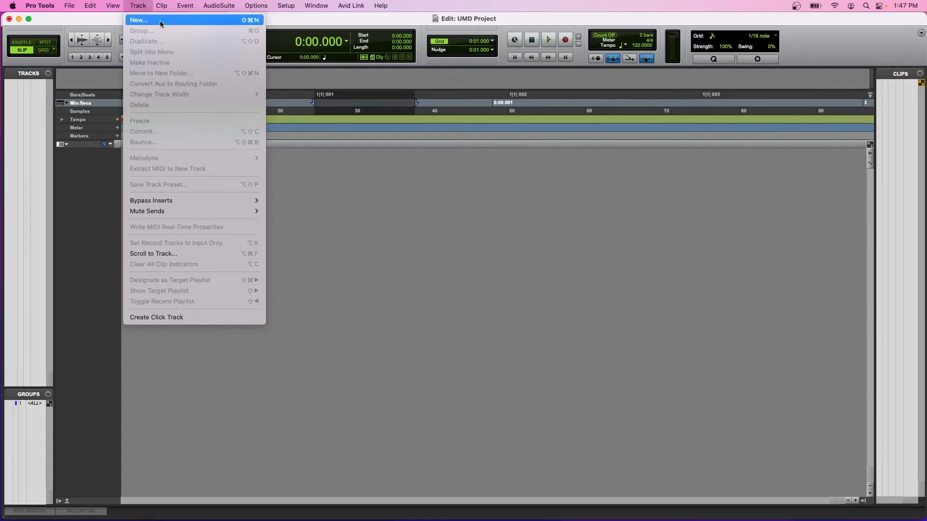
mouse_move(257, 3)
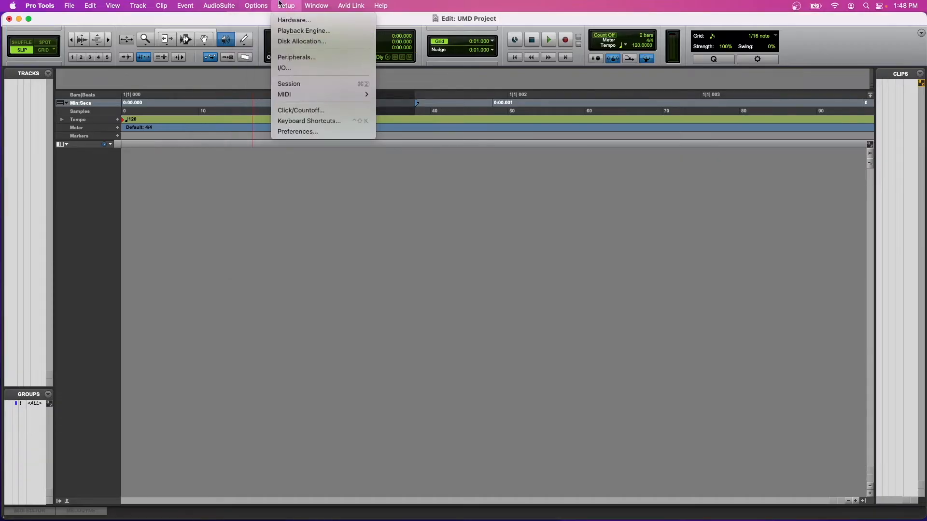
click(295, 21)
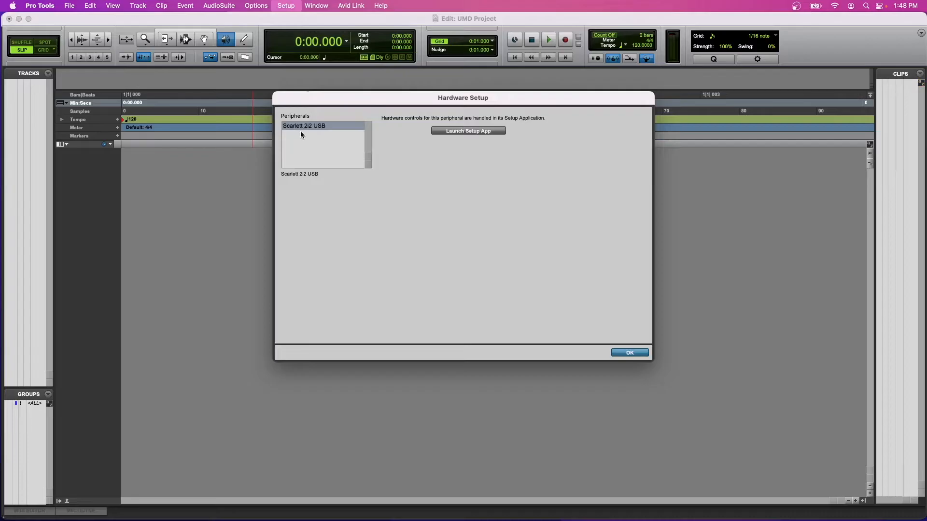
click(628, 353)
Set the hardware buffer size of the Playback Engine to 128 samples.
click(285, 5)
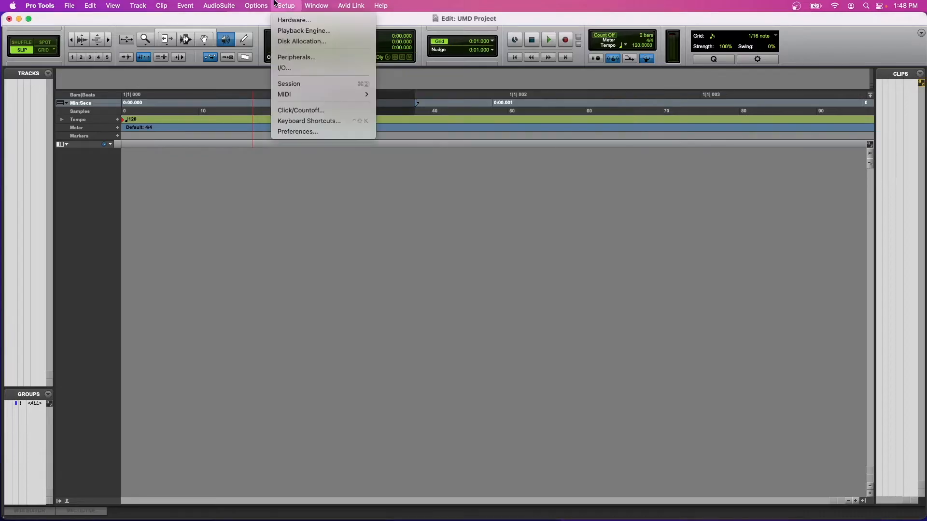
click(300, 30)
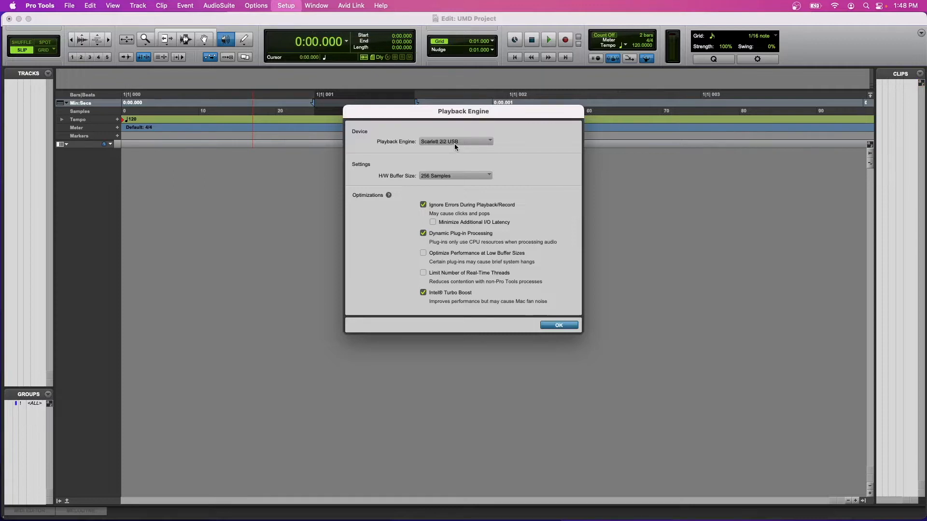
click(436, 176)
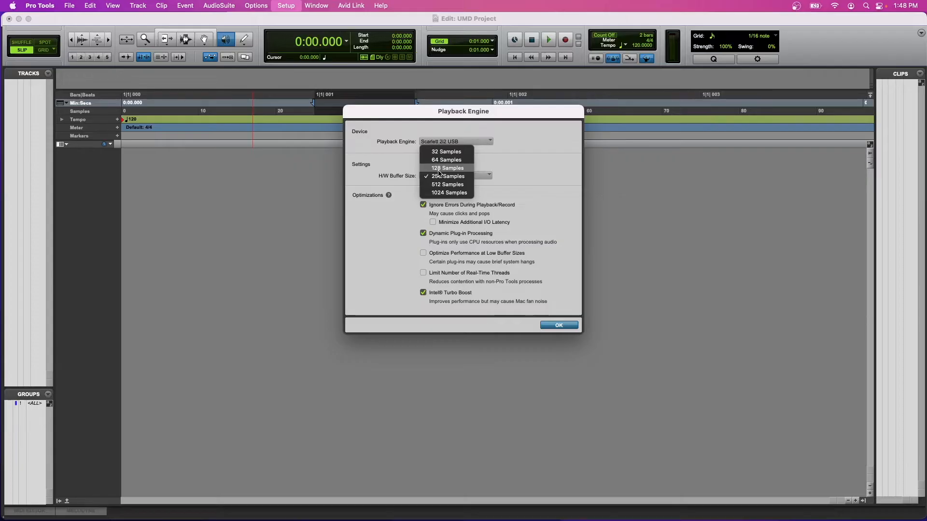
click(438, 169)
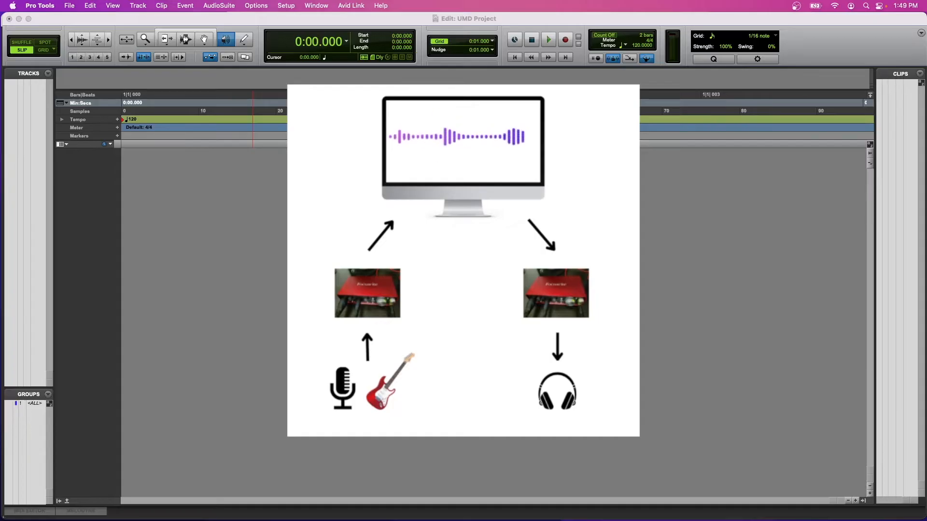
click(340, 6)
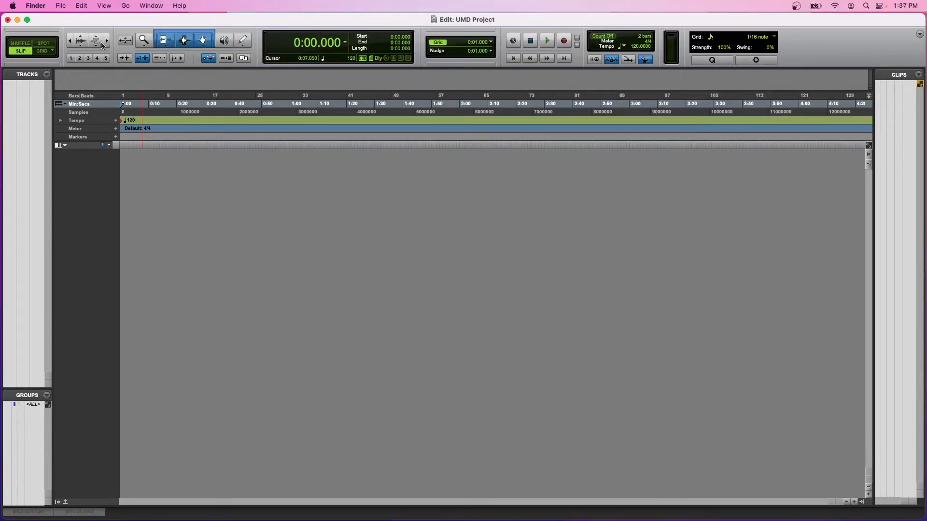
Recall the timeline zoom presets 1 through 4 in turn in the Edit window.
click(72, 58)
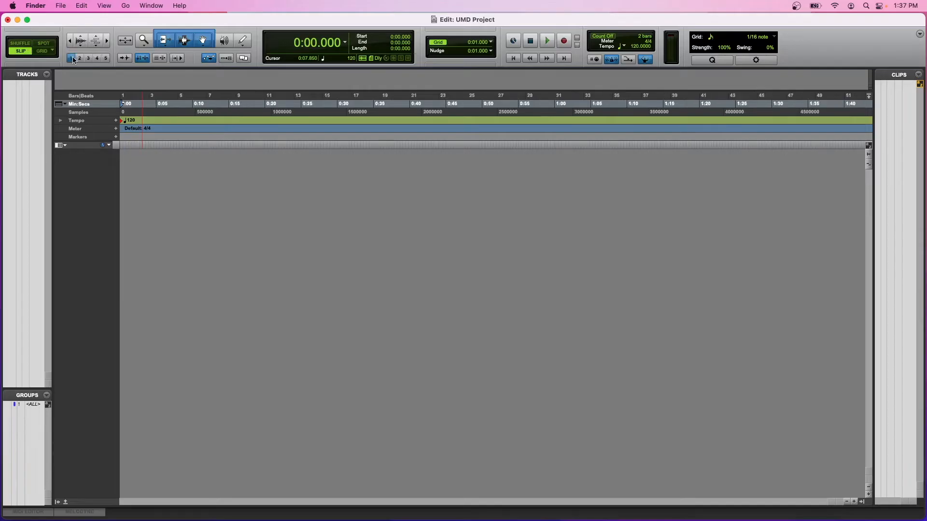
click(79, 58)
click(89, 58)
click(97, 58)
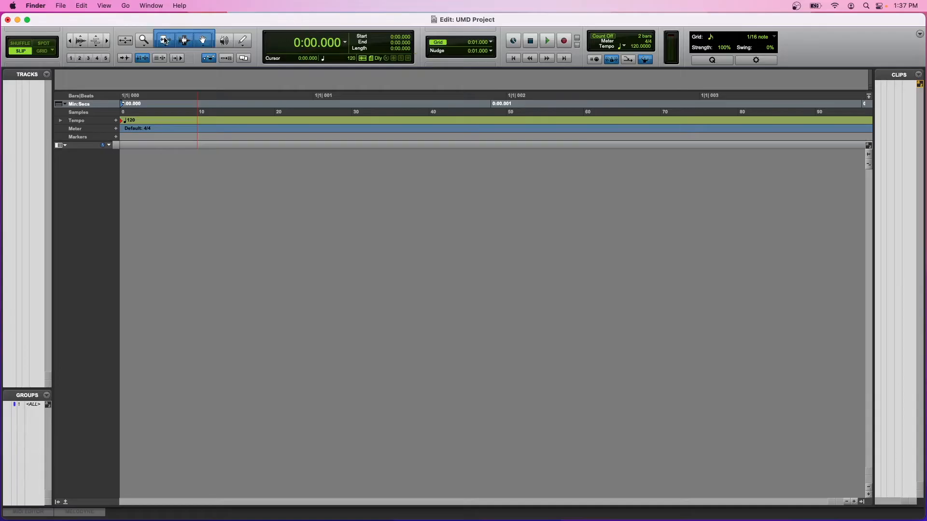
Activate the Trim, Selector and Grabber tools one after another, then combine them as the Smart tool.
click(164, 40)
click(184, 41)
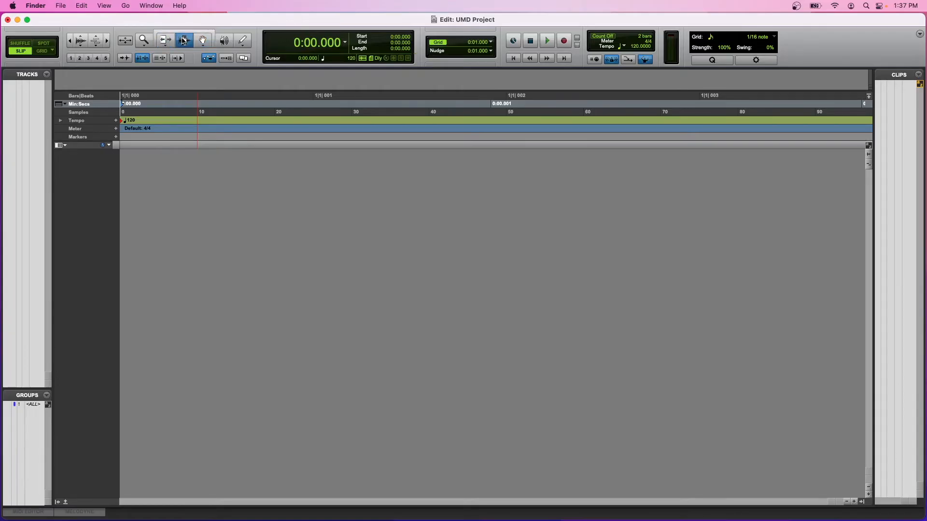
click(202, 41)
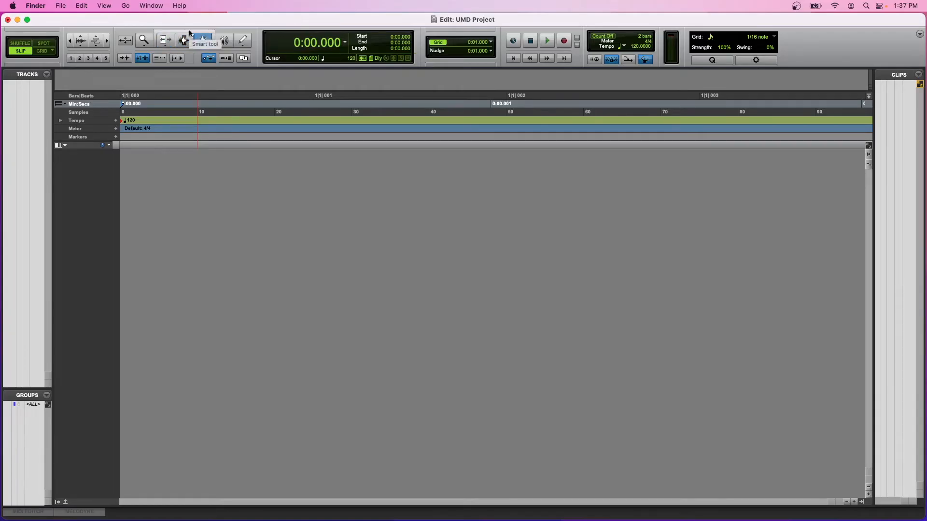
click(190, 32)
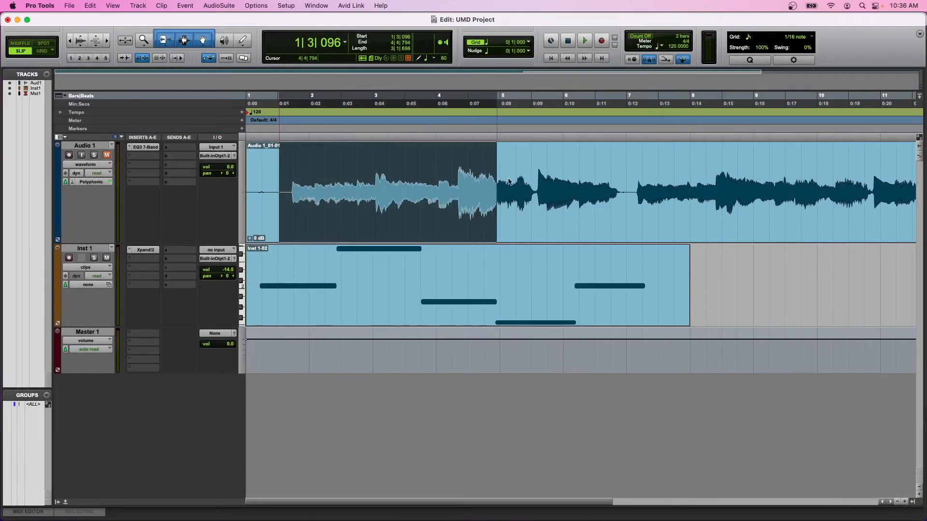
Try the Smart tool on the Audio 1 clip by selecting a range, moving the clip and trimming its start.
drag(496, 183, 629, 178)
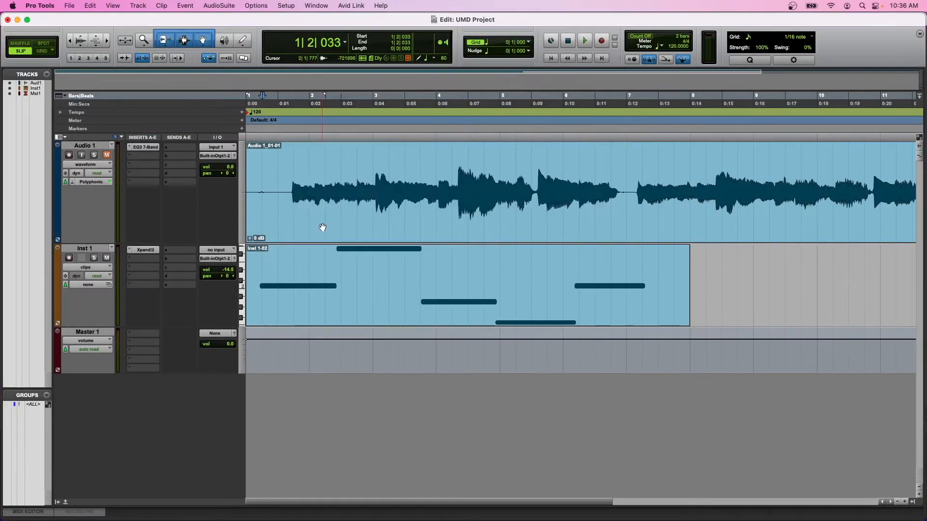
drag(327, 225, 365, 234)
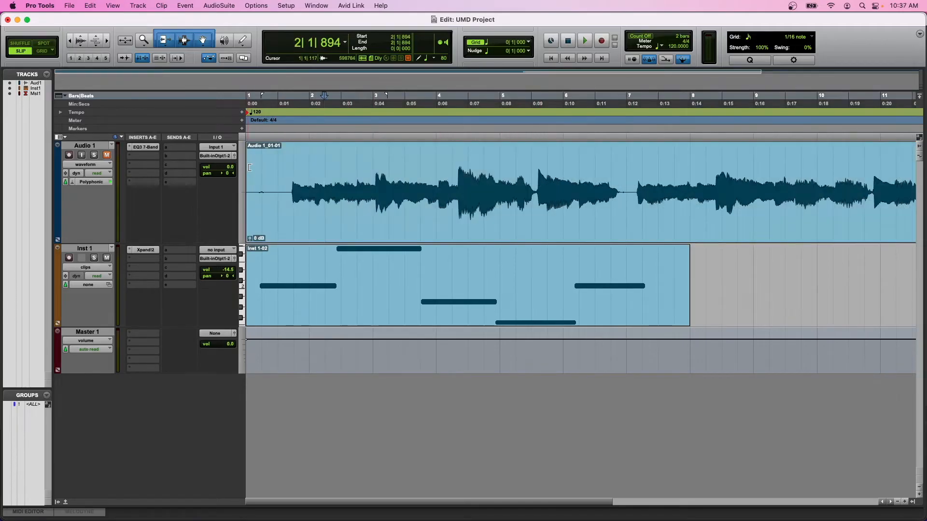
drag(248, 167, 509, 165)
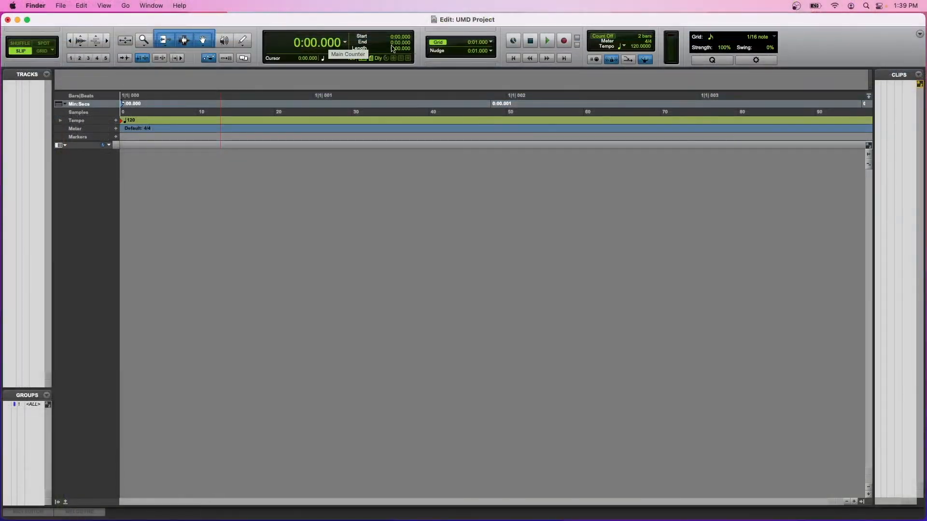
Keep the main counter on Min:Secs and select the timeline range from about sample 25 to 38.
click(345, 42)
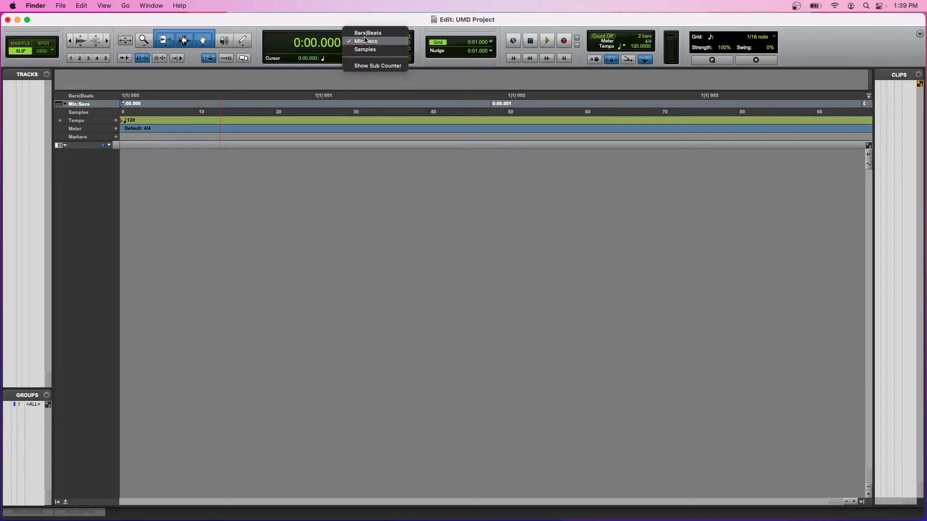
click(400, 41)
click(344, 104)
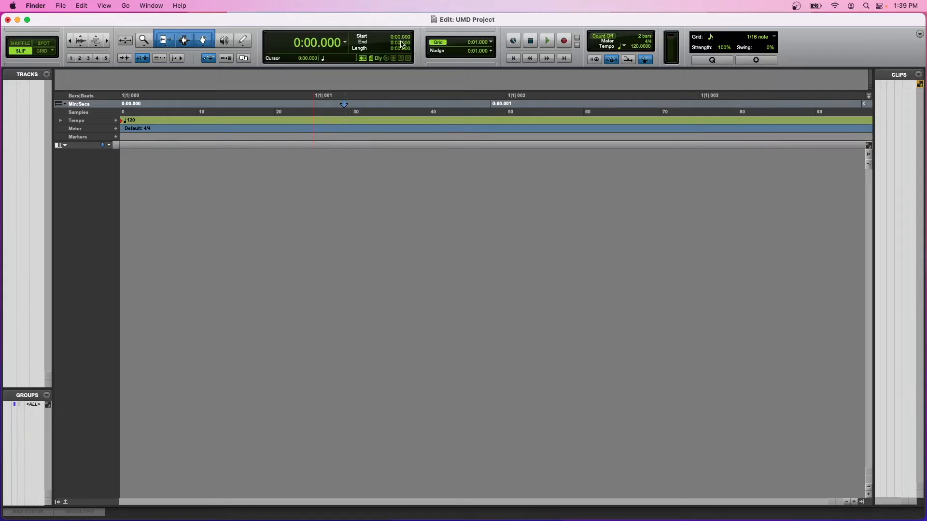
drag(313, 111, 414, 110)
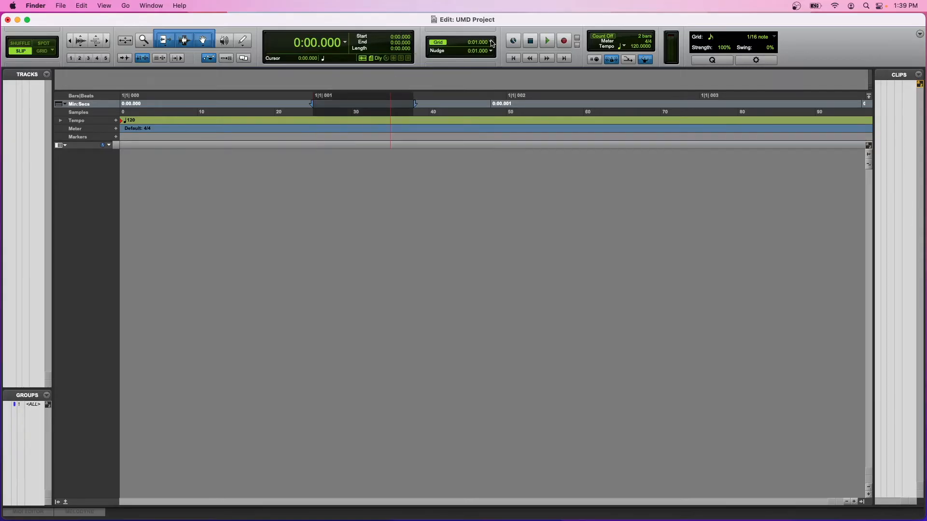
Choose 1 second as the grid value and the 1/4 note as the tempo's beat unit.
click(493, 41)
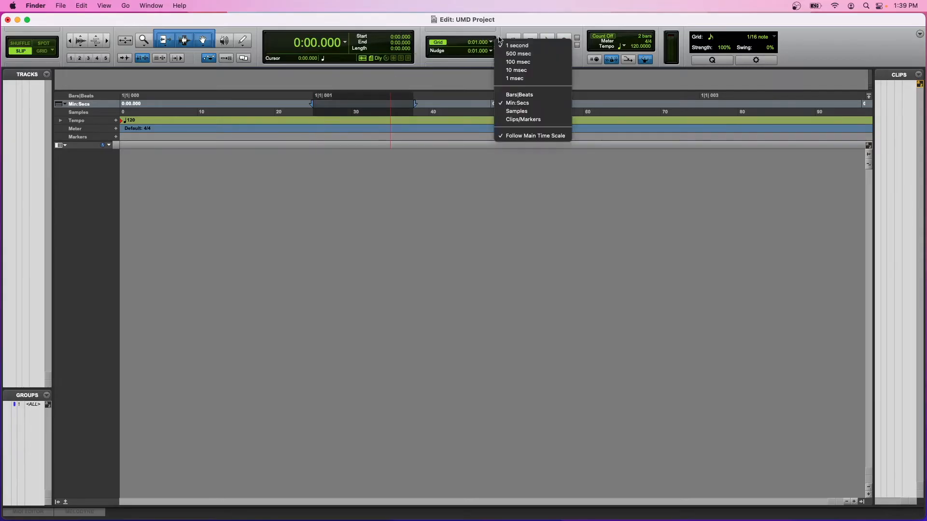
click(525, 45)
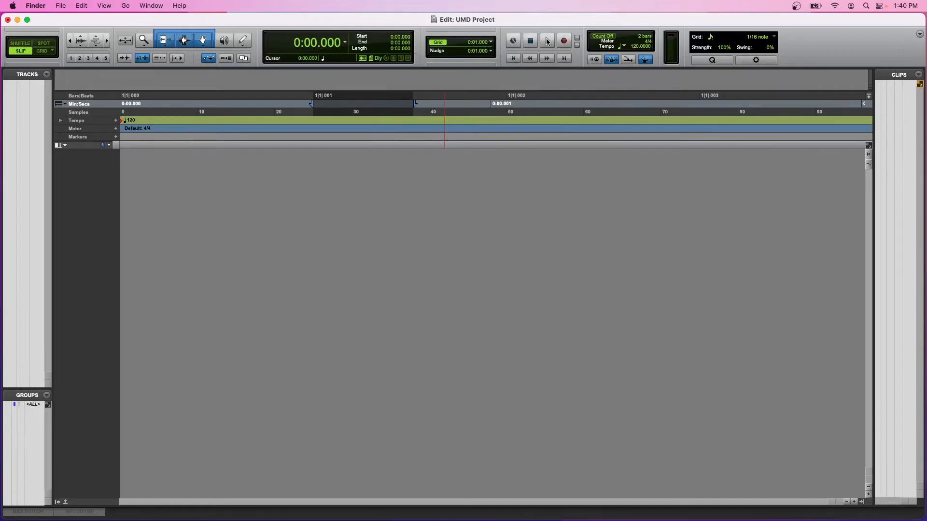
click(547, 41)
click(623, 47)
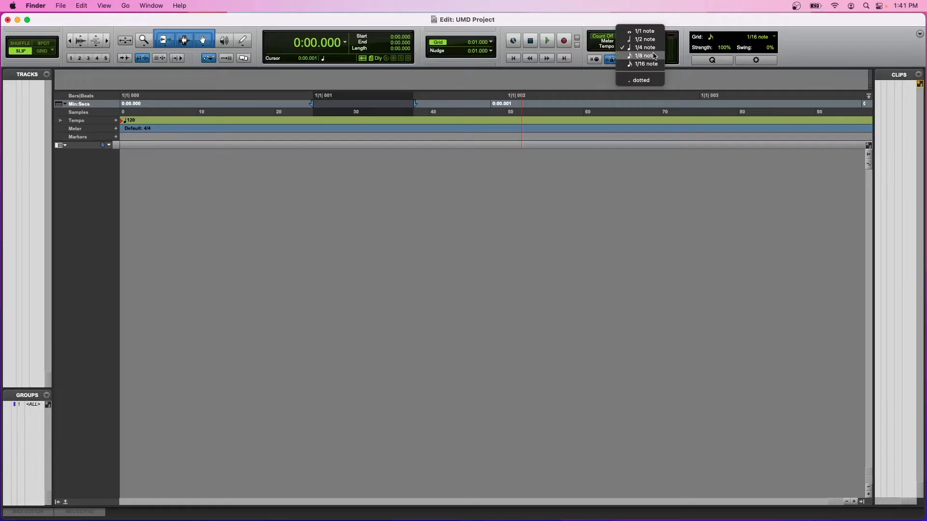
click(640, 47)
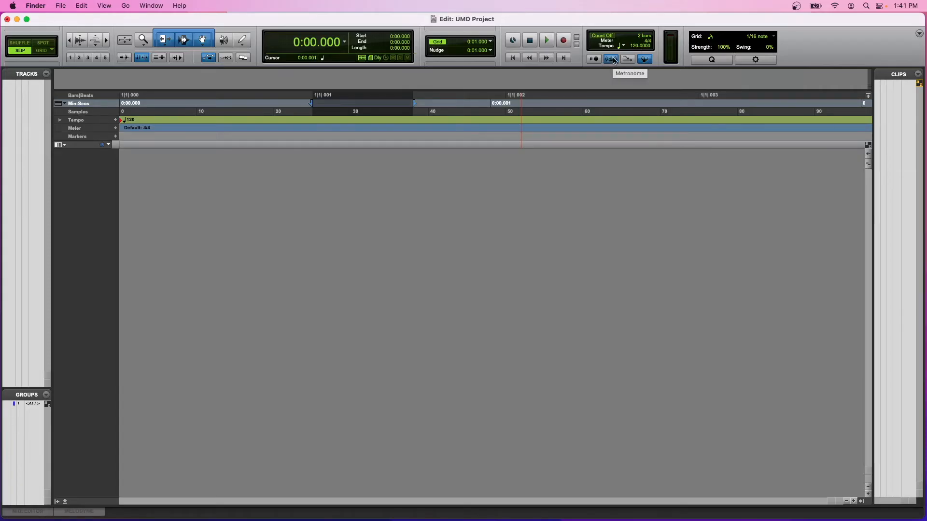
Review which controls and lists can be shown in the Edit window, leaving the options as they are.
click(919, 33)
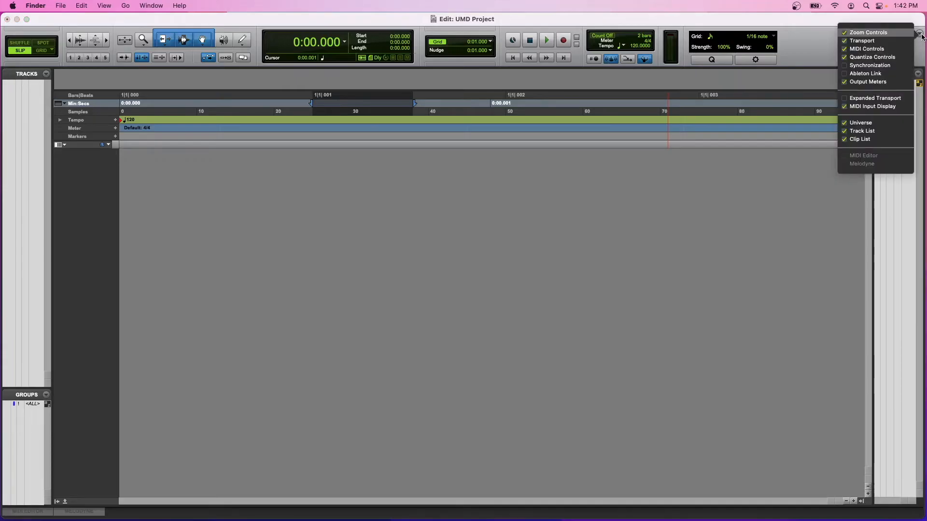
click(919, 34)
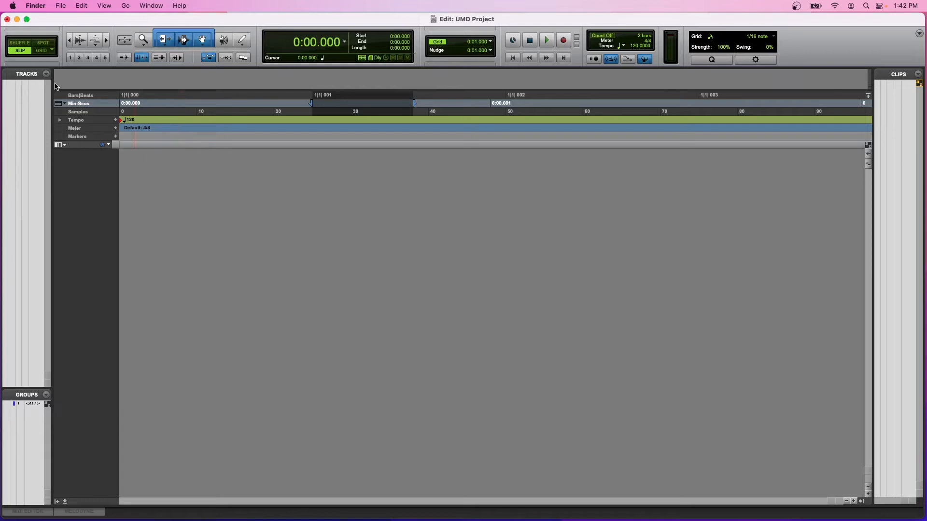
Hide the Tracks, Groups and Clips lists, show and hide the docked editor pane, and restore the side lists.
click(57, 503)
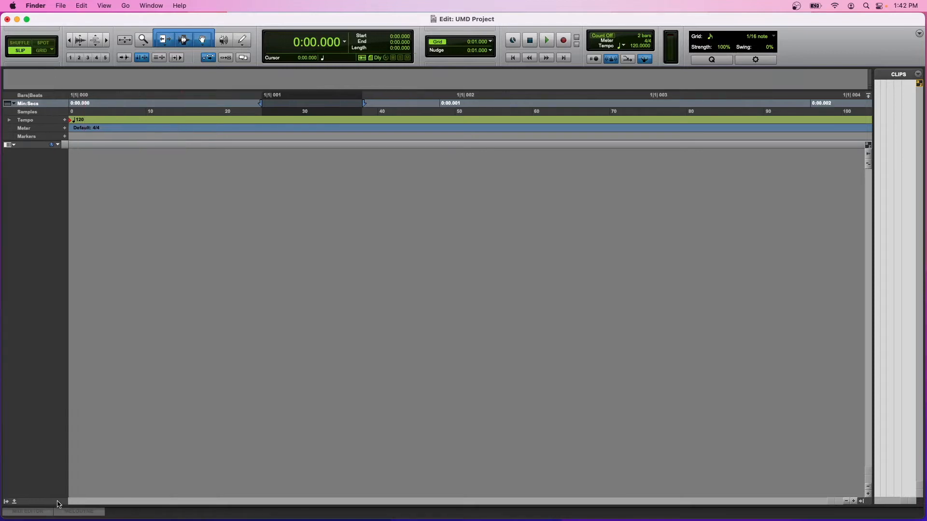
click(863, 502)
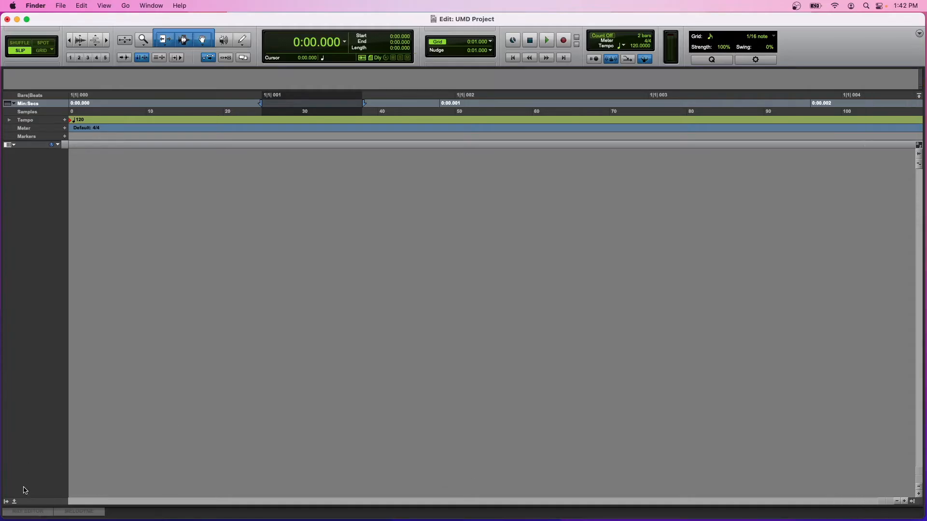
click(14, 502)
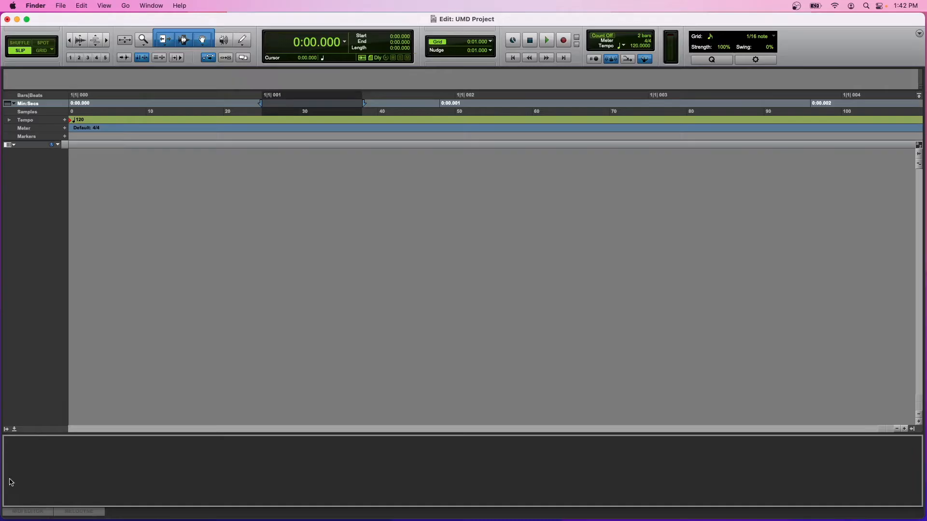
click(13, 430)
click(6, 502)
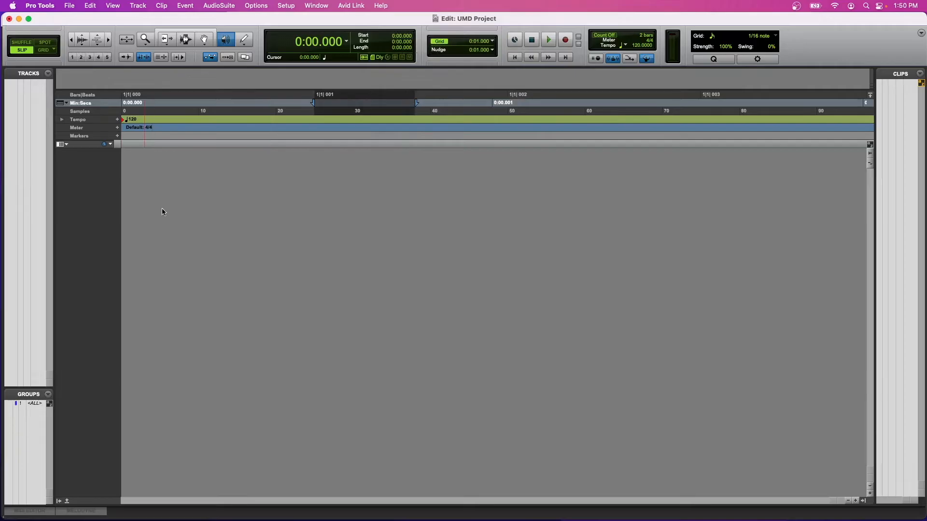
Switch the main time scale between the Samples, Bars|Beats and Min:Secs rulers, finishing on Bars|Beats.
click(80, 111)
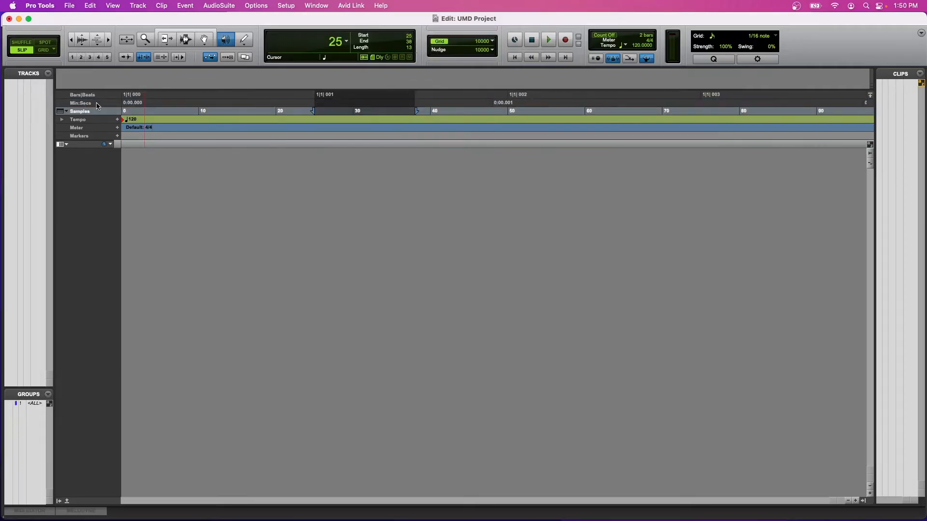
click(95, 96)
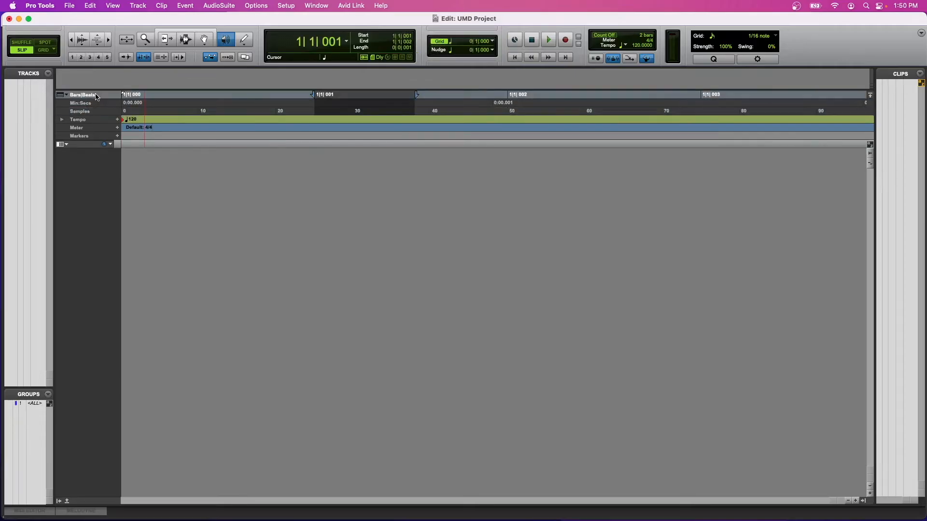
click(103, 103)
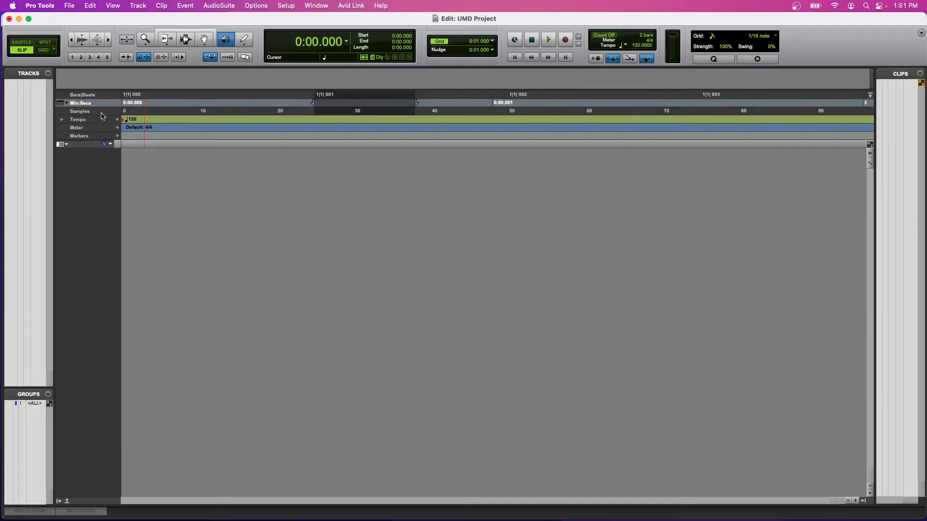
click(101, 112)
click(98, 95)
Hide the Min:Secs and Samples rulers from the timeline.
click(102, 96)
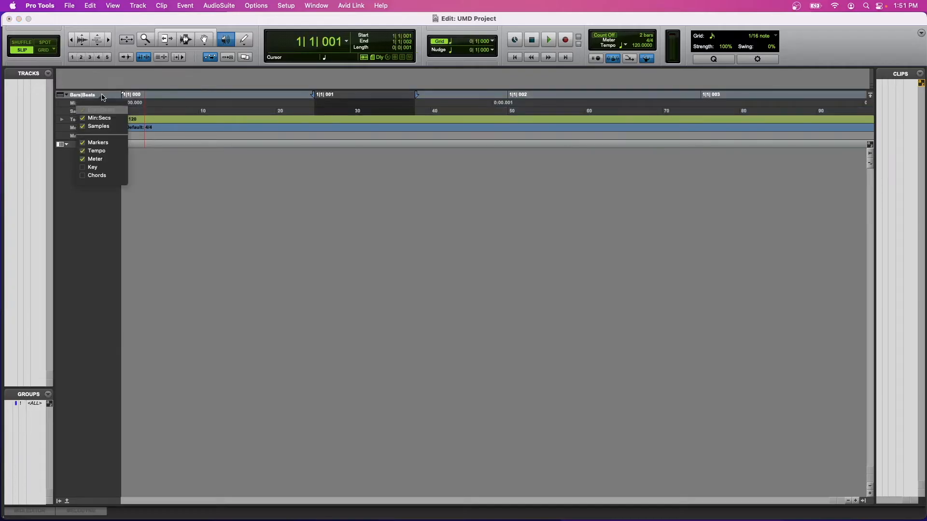
click(109, 119)
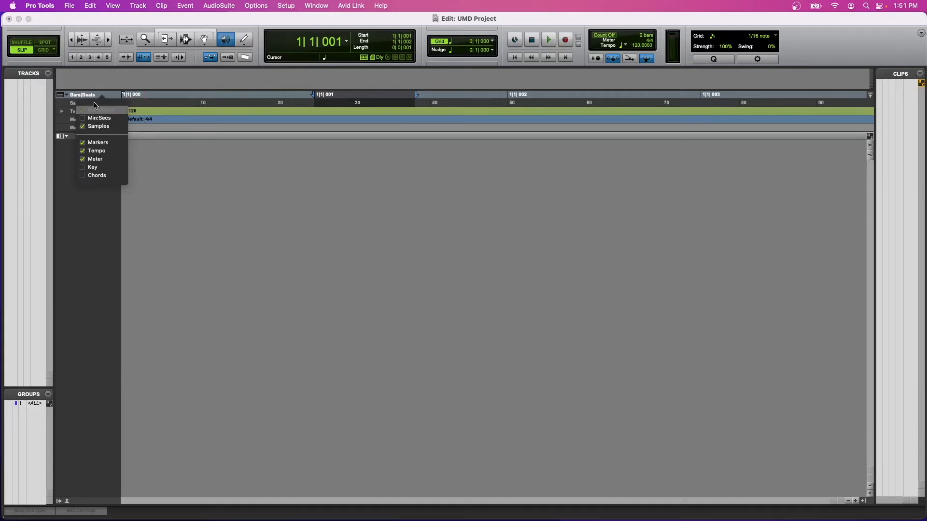
click(99, 128)
click(51, 244)
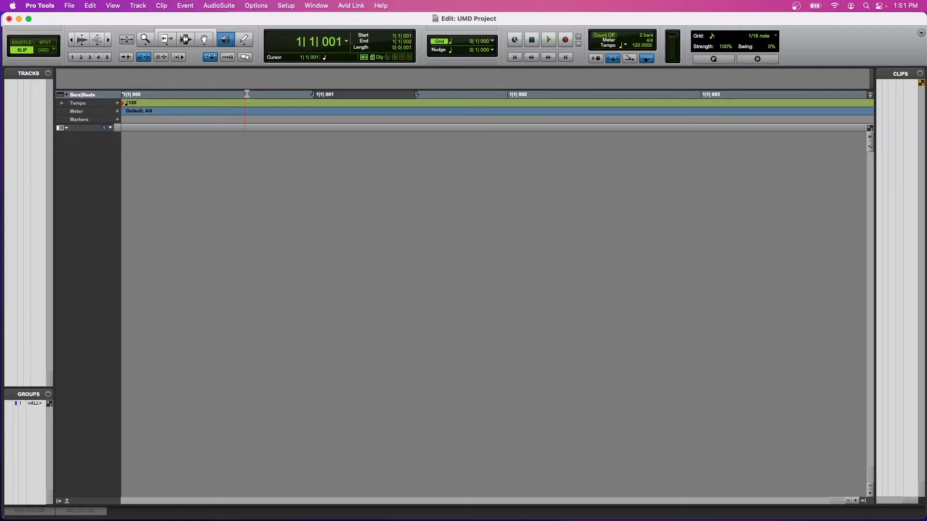
Hide the Clips list and show the Min:Secs ruler in the timeline again.
click(863, 501)
click(62, 94)
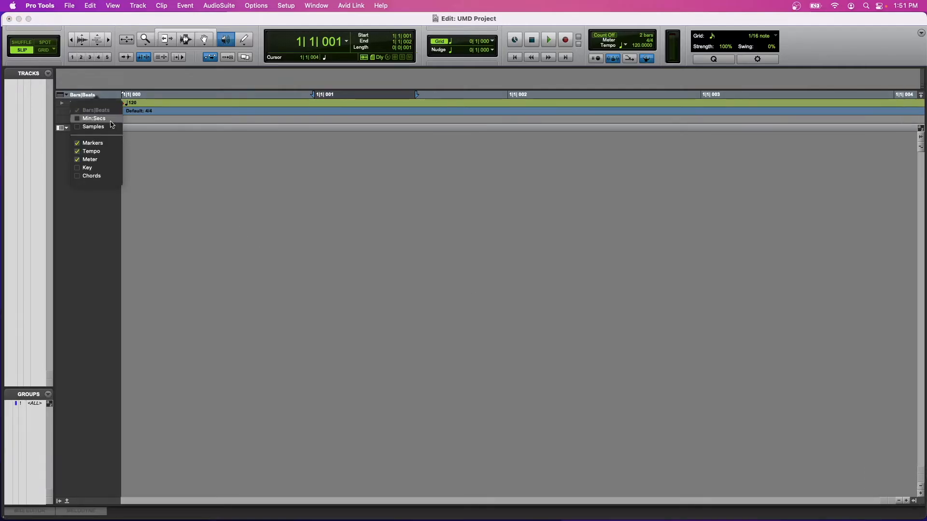
click(111, 120)
Expand and collapse the Tempo ruler's editor, then start adding a marker and dismiss it.
click(61, 111)
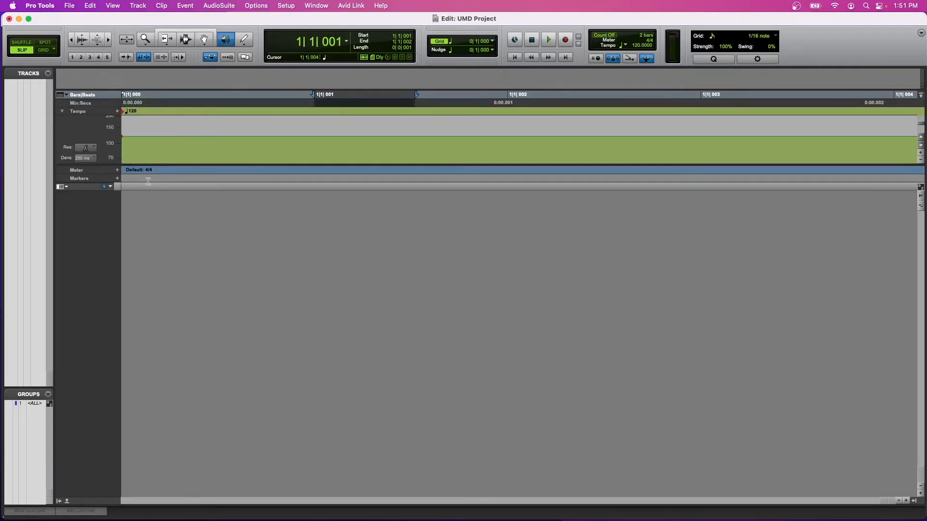
click(62, 112)
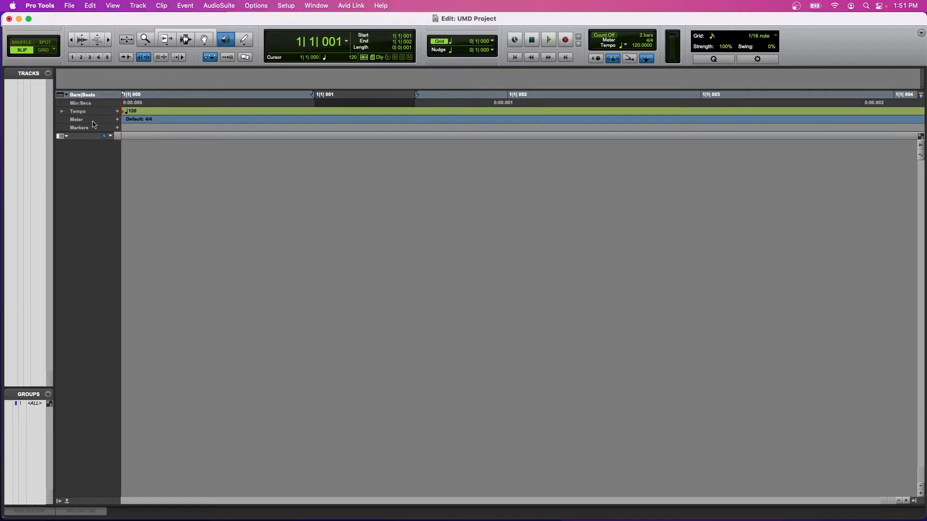
click(116, 127)
click(501, 351)
Create 8 new mono audio tracks in ticks, named Audio.
key(super+shift+n)
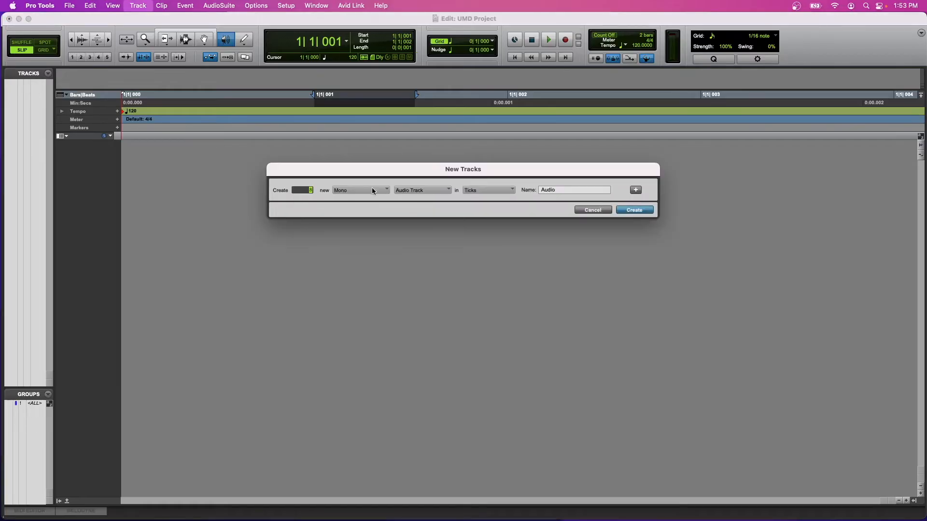
click(630, 210)
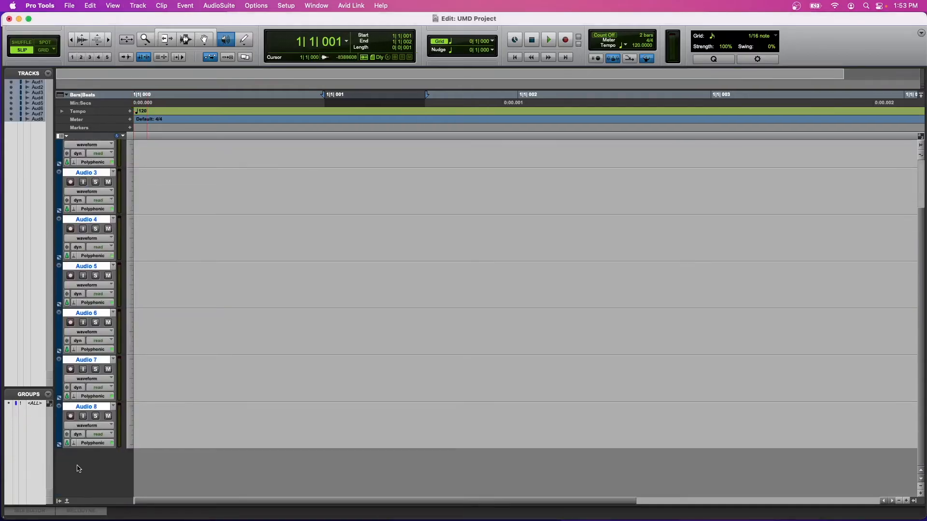
Try to add one more mono audio track beyond the existing eight.
key(super+shift+n)
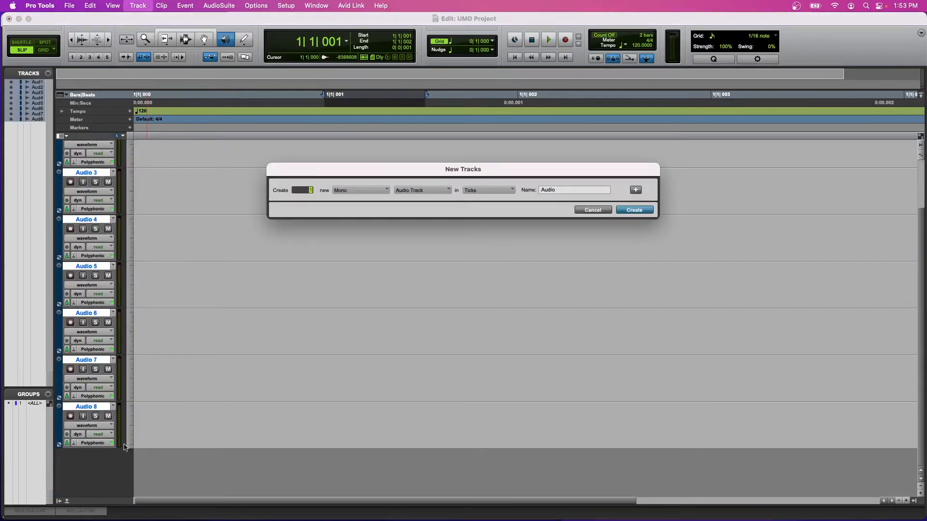
click(643, 211)
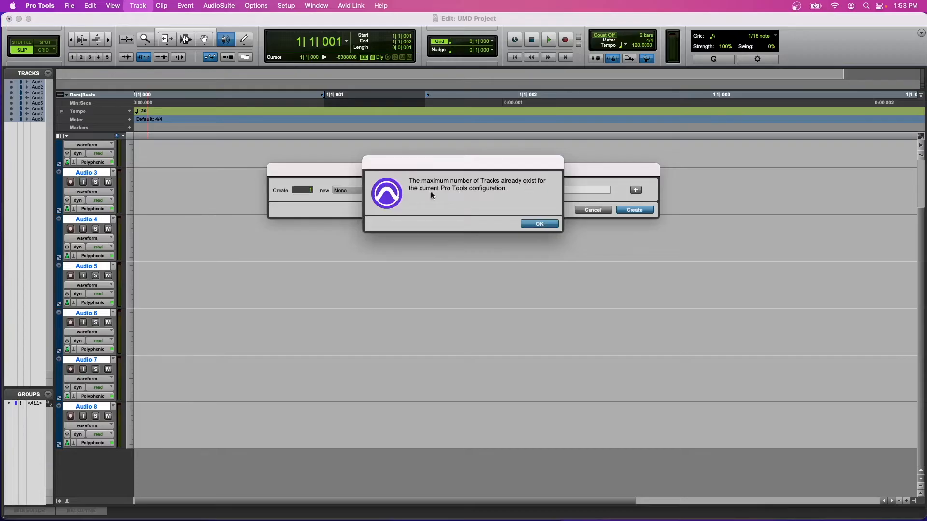
click(547, 226)
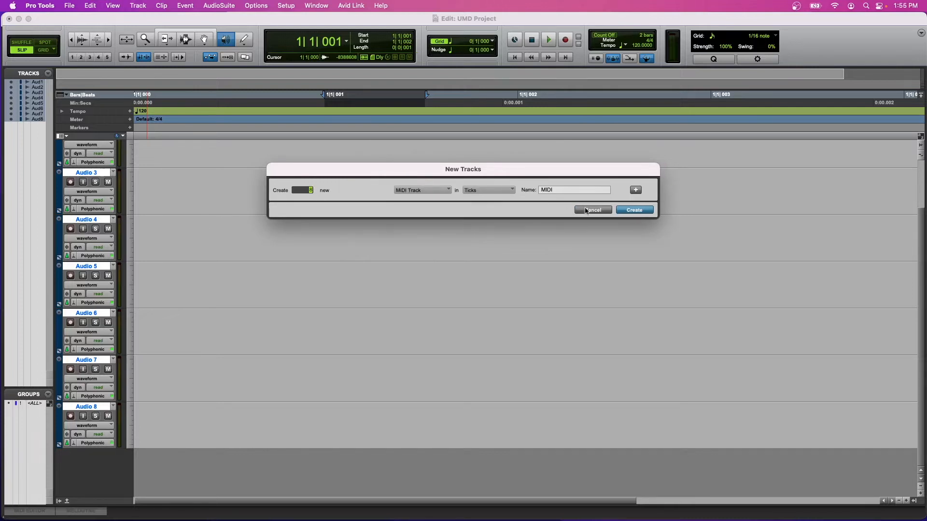
Create 8 MIDI tracks and 8 instrument tracks in the session.
click(629, 210)
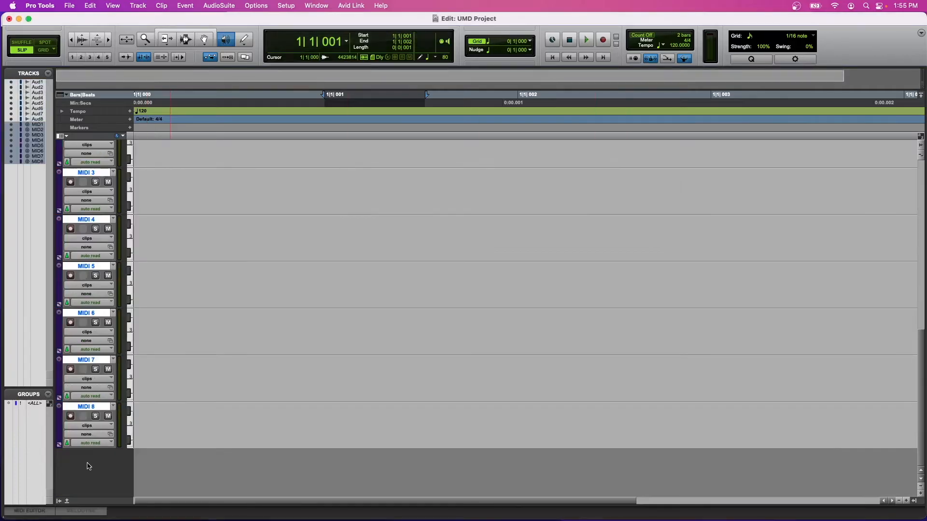
key(super+shift+n)
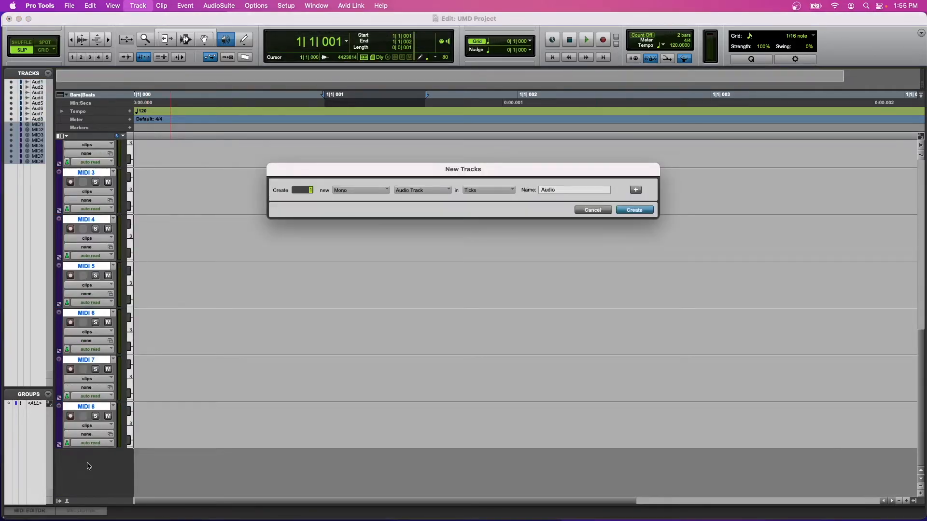
text(8)
click(421, 190)
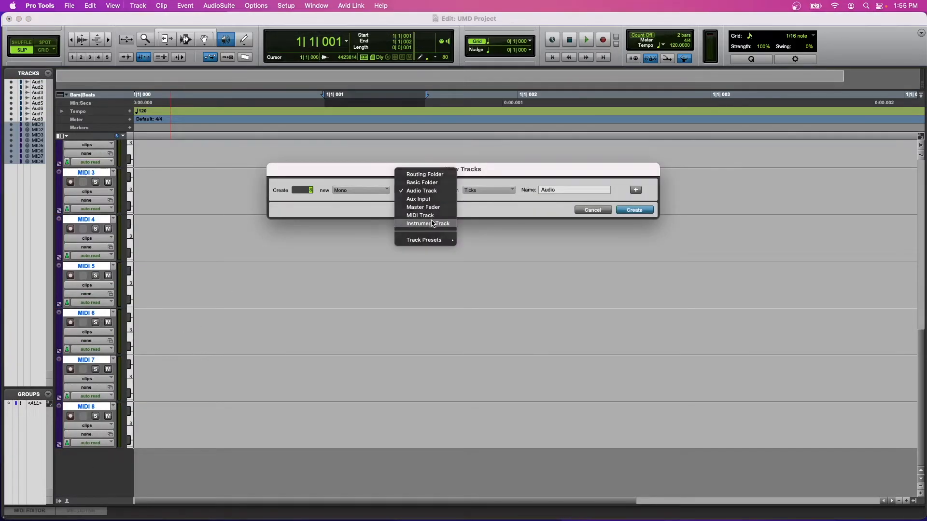
click(431, 223)
key(Return)
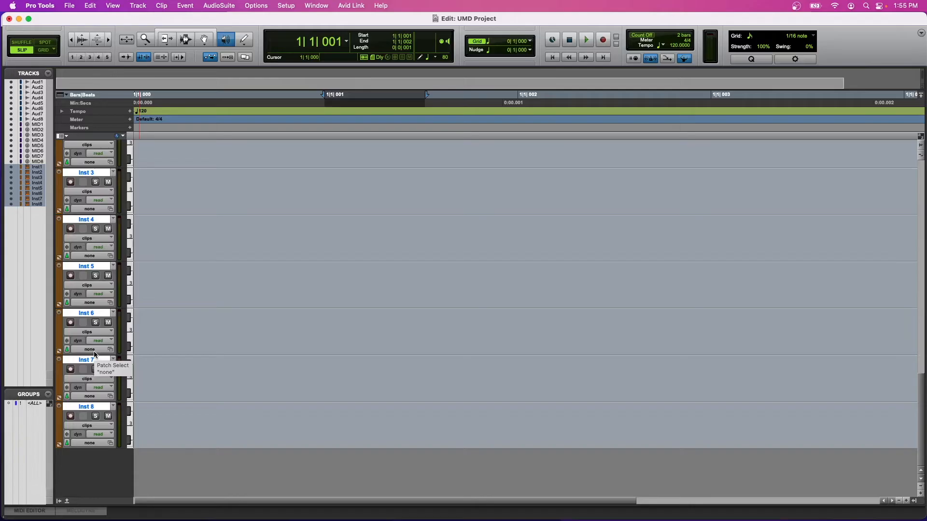
Create 4 new stereo aux input tracks in ticks, named Aux.
scroll(108, 305, up, 5)
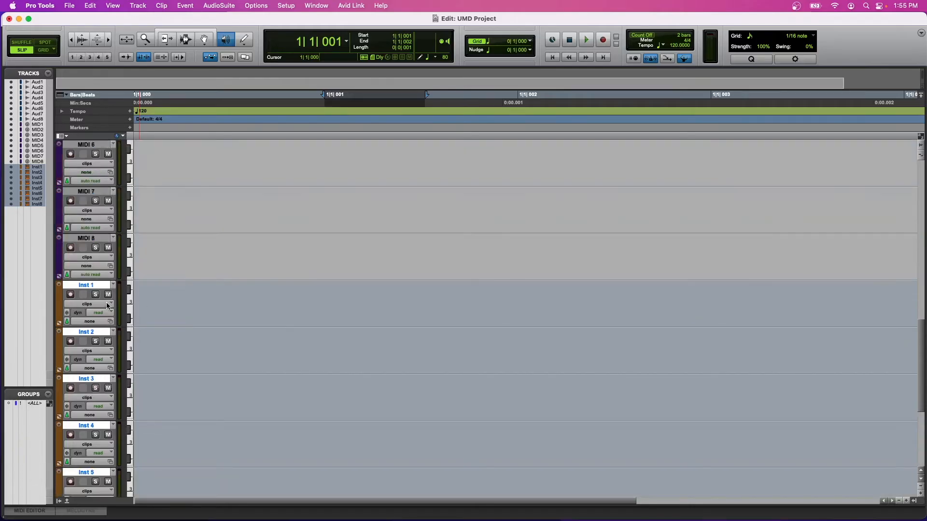
scroll(107, 305, up, 10)
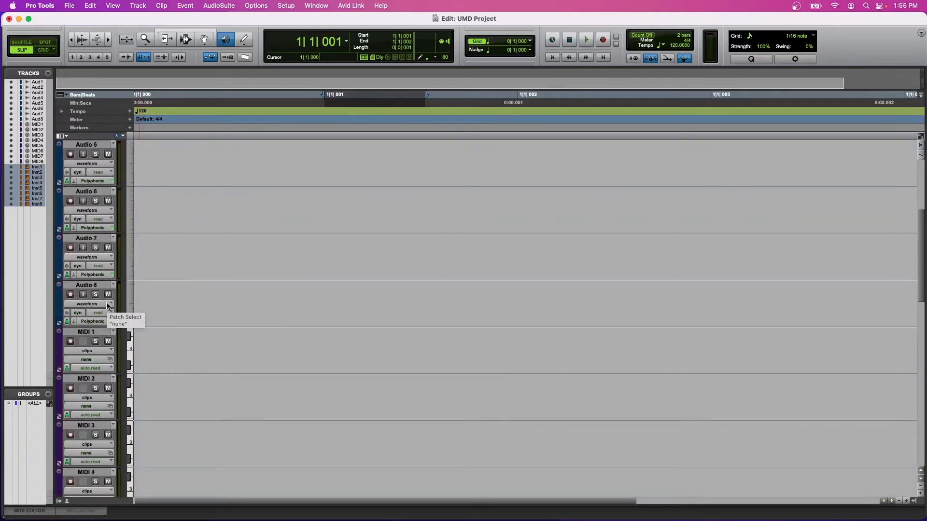
scroll(107, 306, down, 15)
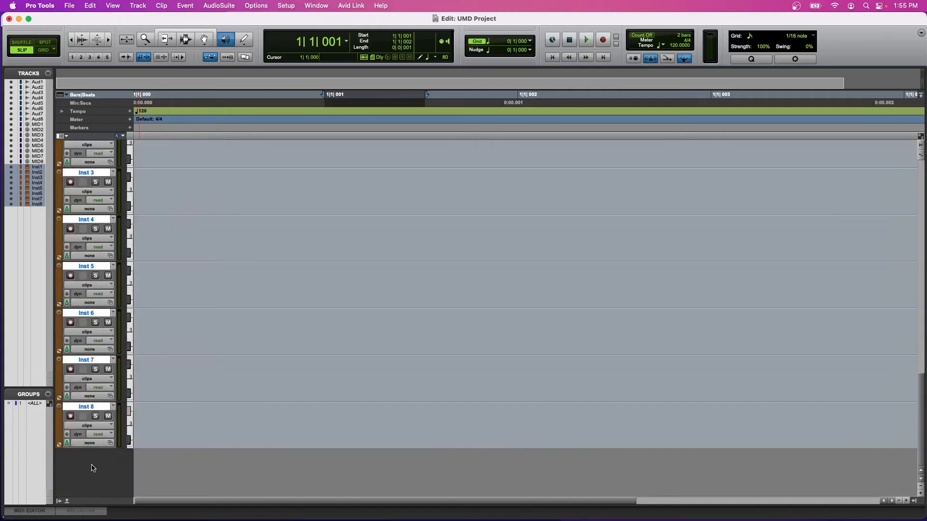
click(93, 468)
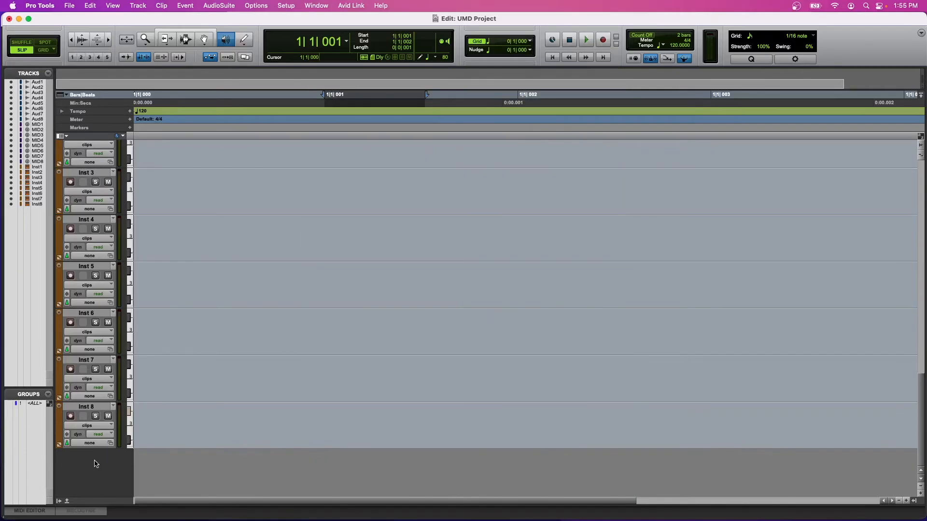
key(super+shift+n)
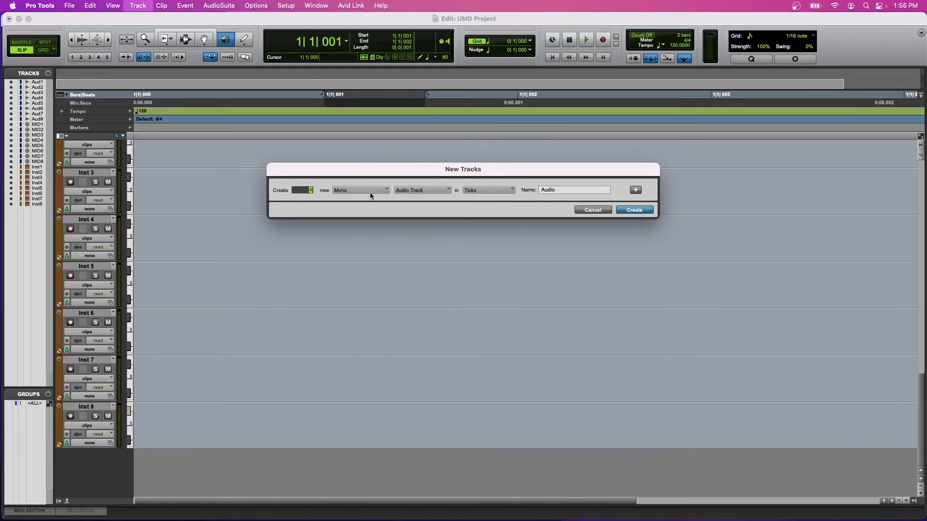
click(430, 187)
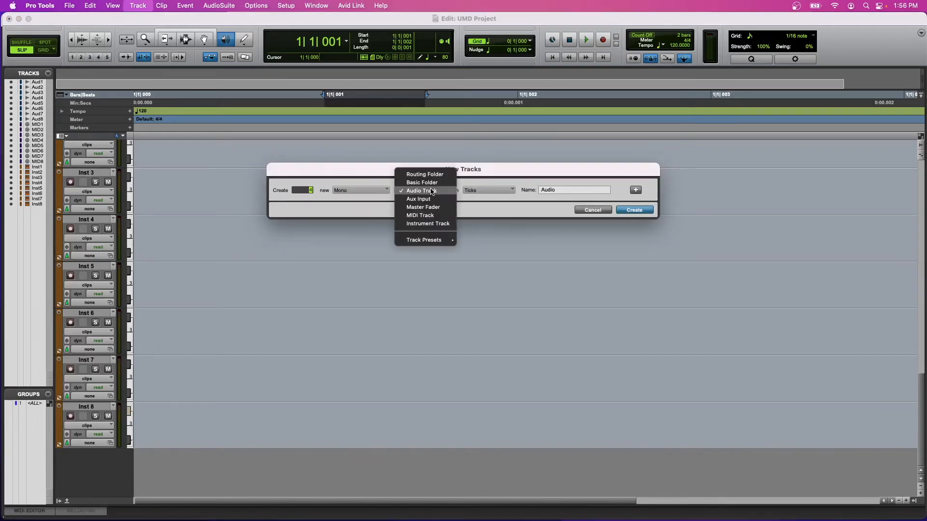
click(425, 200)
click(359, 190)
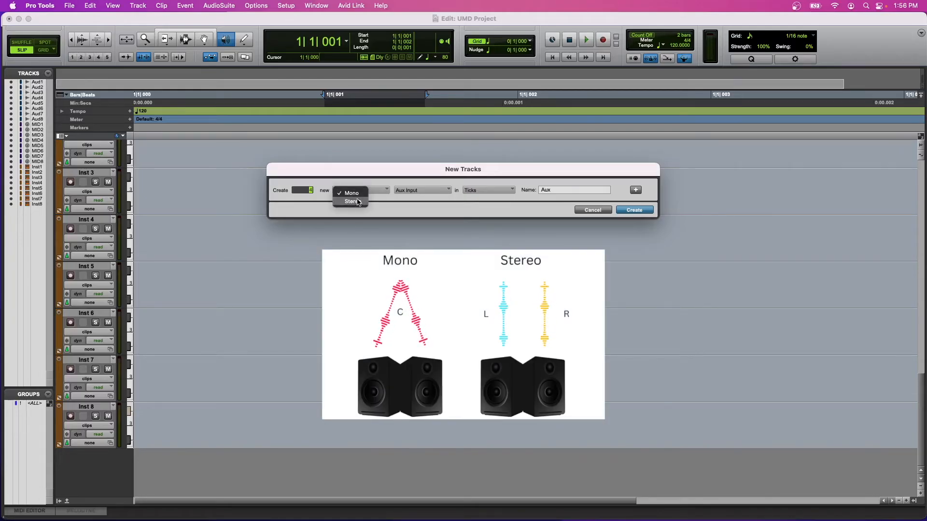
click(357, 202)
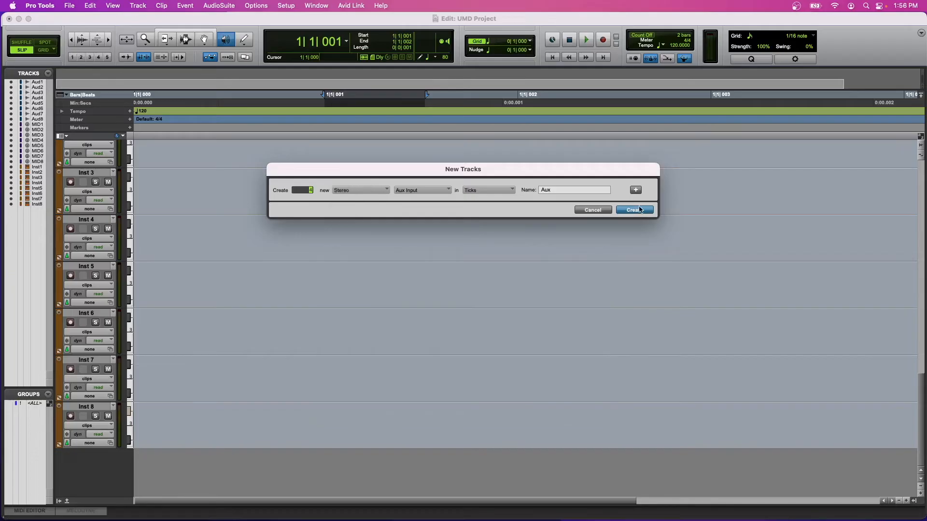
click(638, 209)
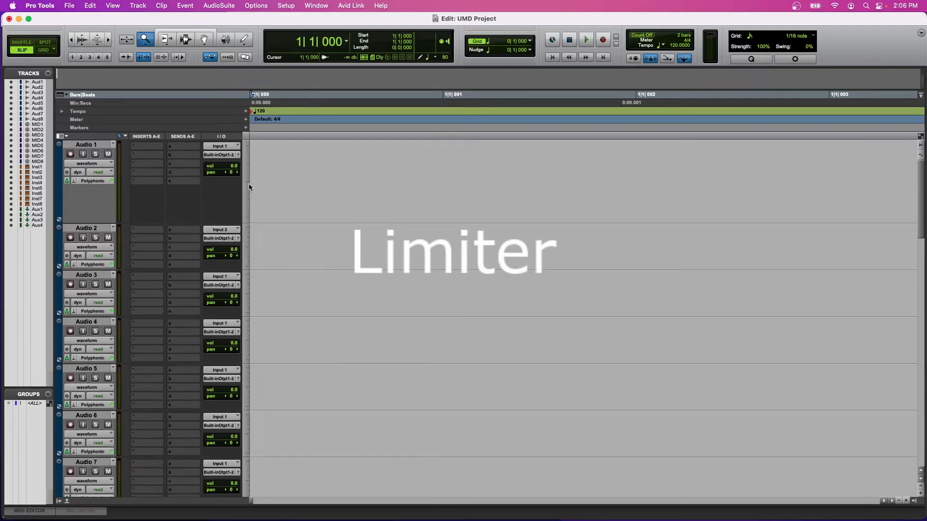
Create 1 new mono master fader track in the session.
click(112, 6)
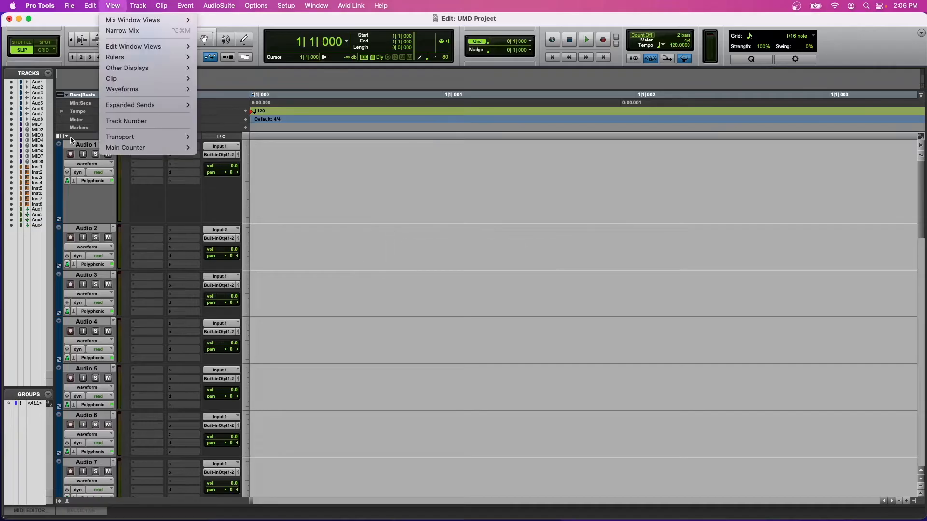
click(106, 207)
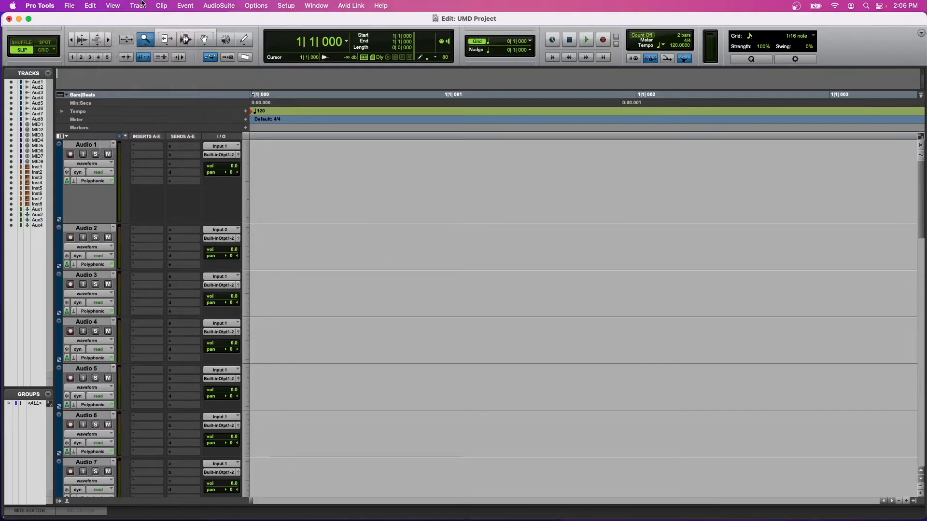
click(137, 6)
click(150, 25)
click(417, 193)
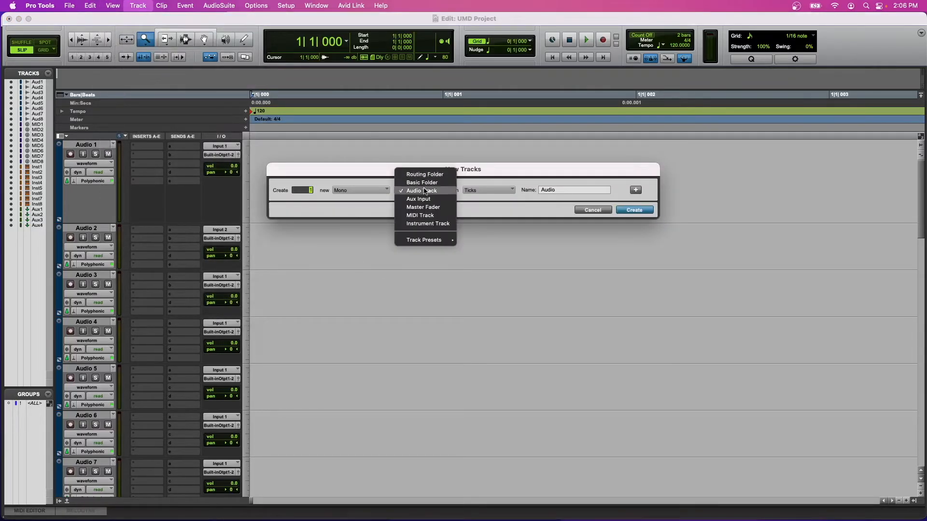
click(422, 207)
click(629, 210)
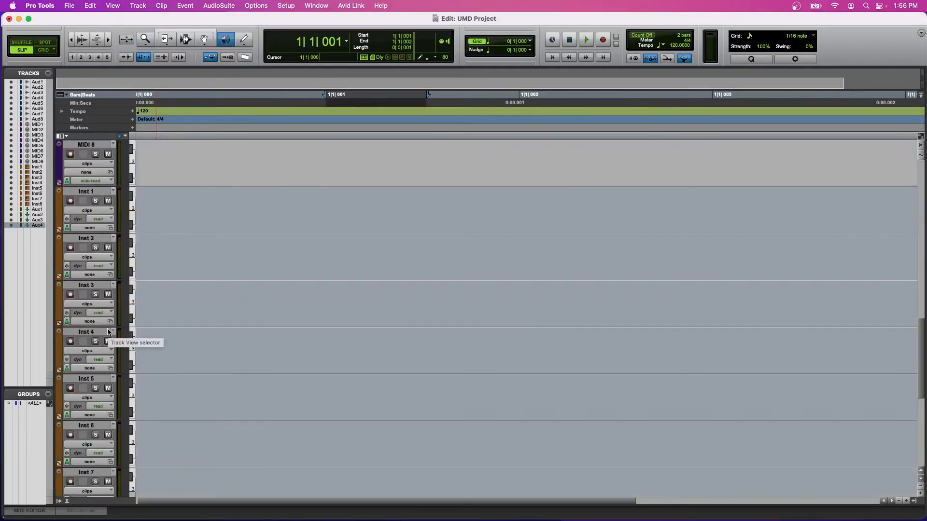
Select the Audio 1 track, increase its height and switch to the Pencil tool.
scroll(108, 332, up, 5)
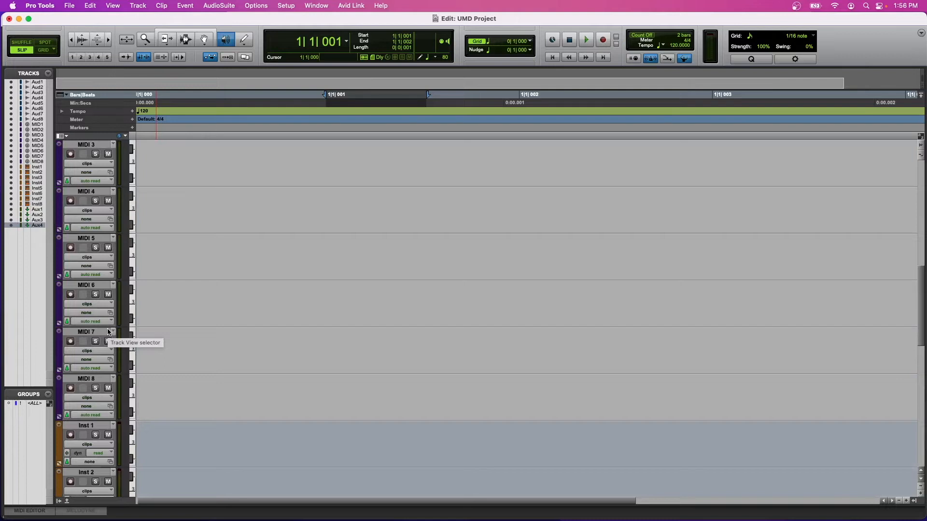
scroll(109, 332, up, 10)
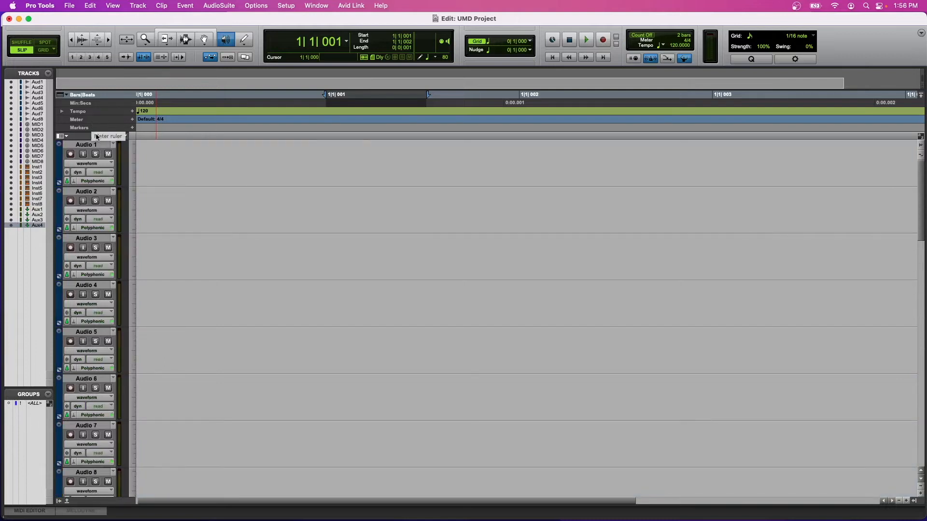
click(88, 144)
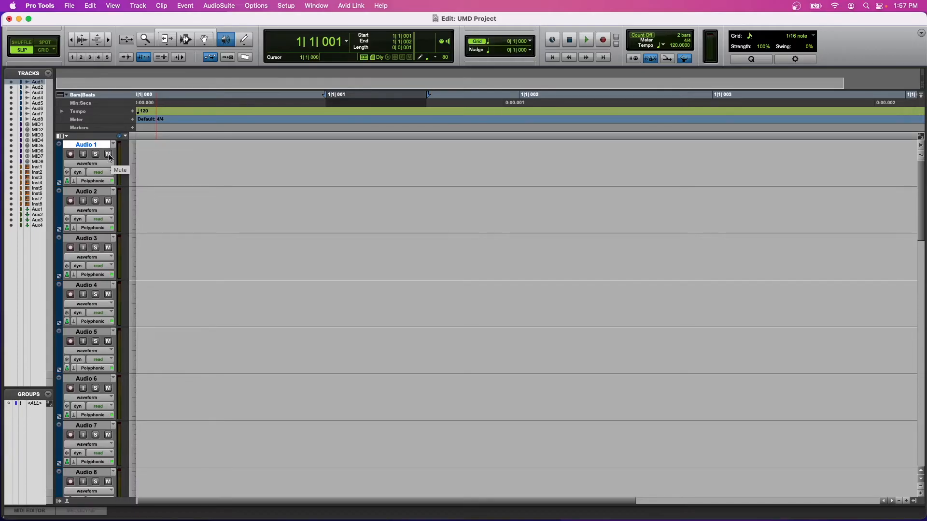
drag(105, 196, 105, 208)
click(92, 164)
click(91, 165)
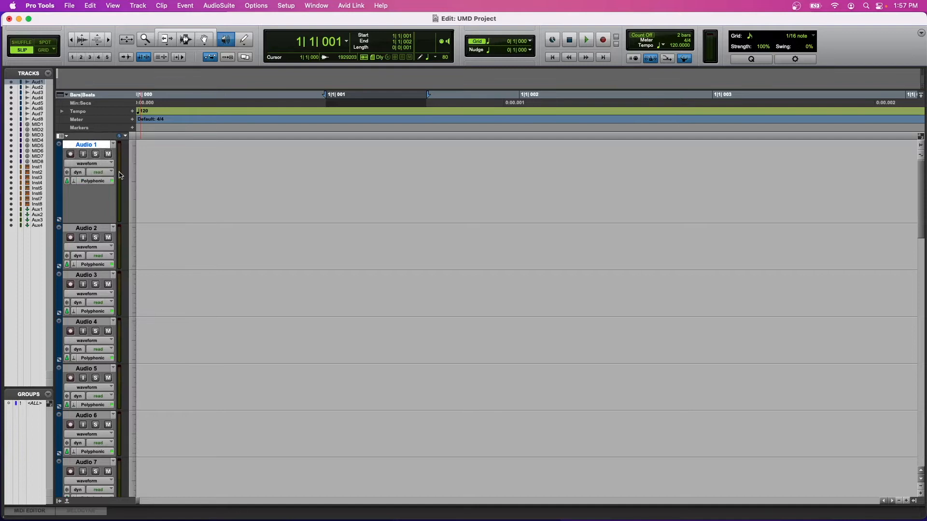
key(F10)
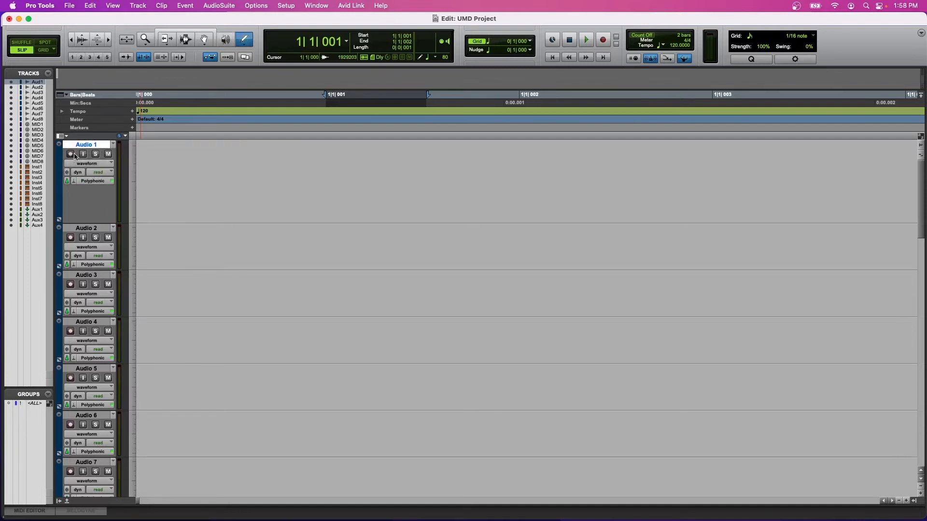
Show the Inserts A-E and Sends A-E columns in the Edit window.
click(65, 136)
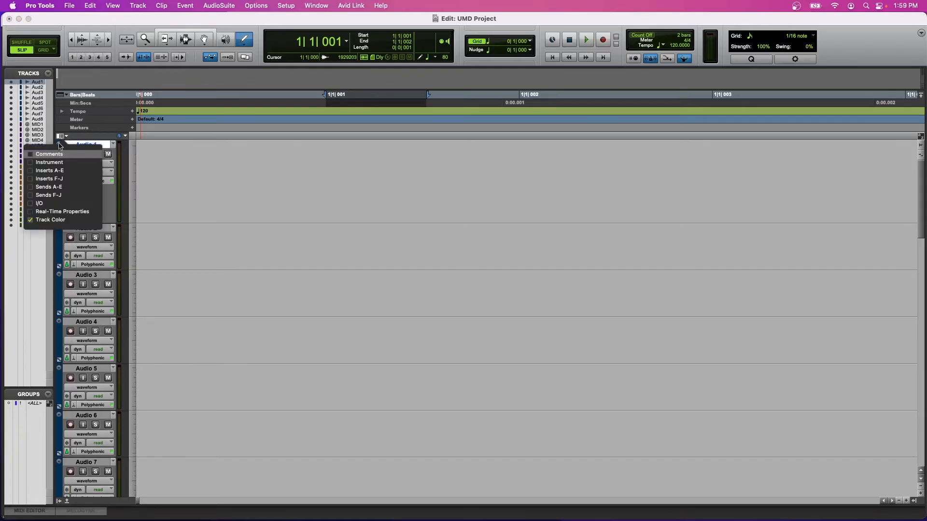
click(32, 171)
click(32, 187)
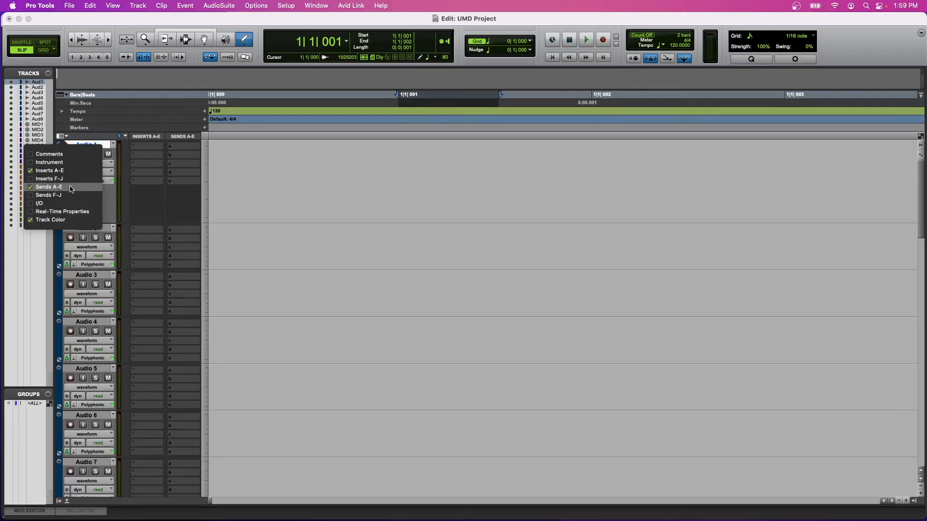
key(Escape)
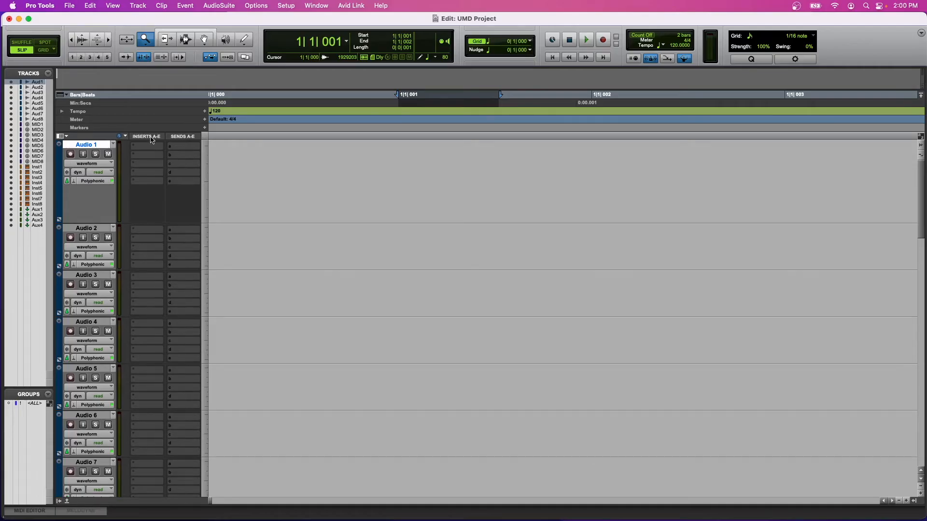
Assign the first send slot of the Audio 1 track to Bus 3-4 (Stereo).
click(178, 146)
mouse_move(185, 154)
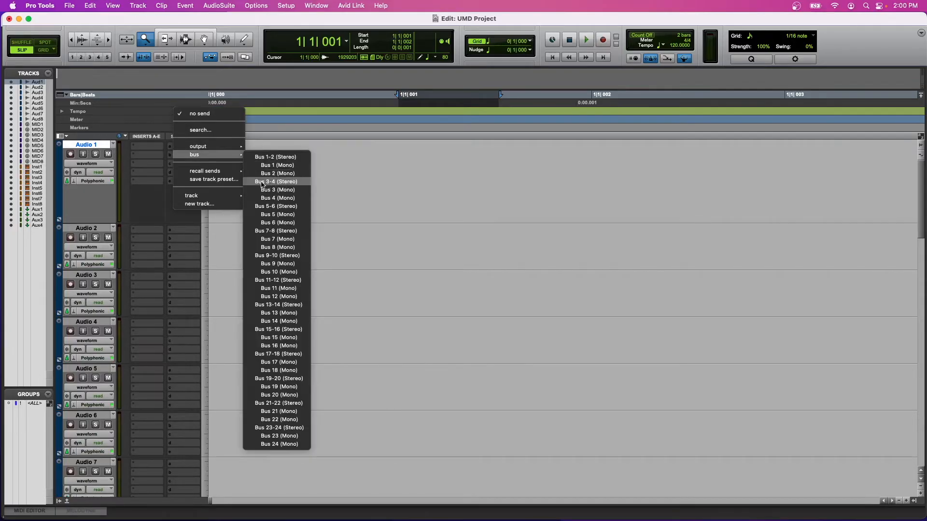
click(280, 182)
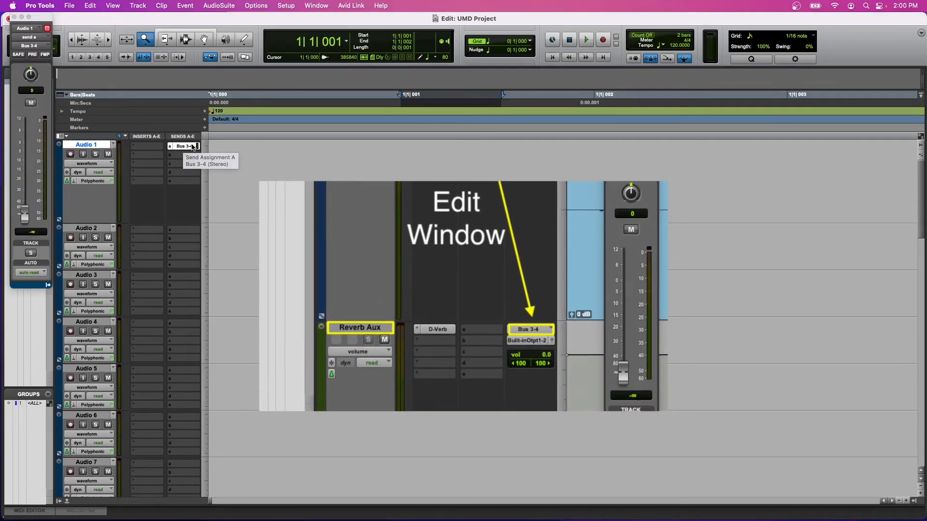
Show the I/O column and look over the input and output path choices for the Audio 1 track.
click(63, 138)
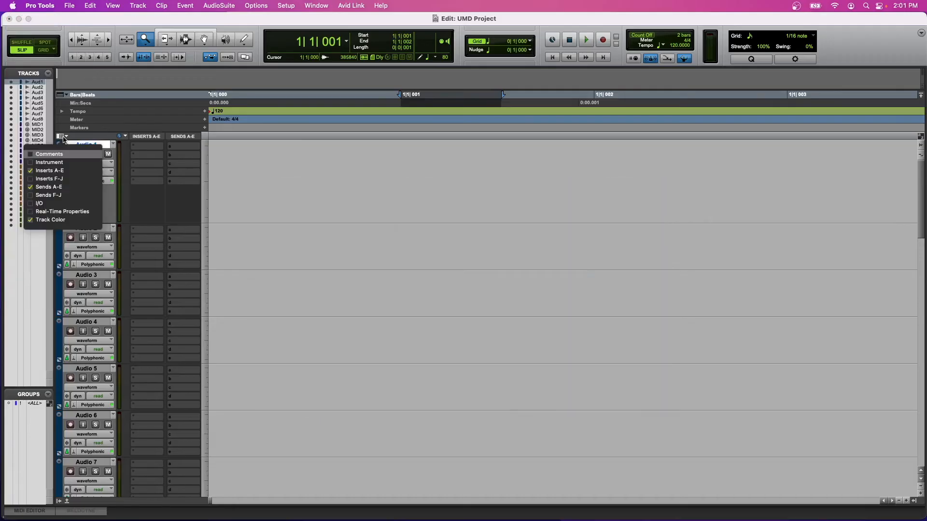
click(38, 205)
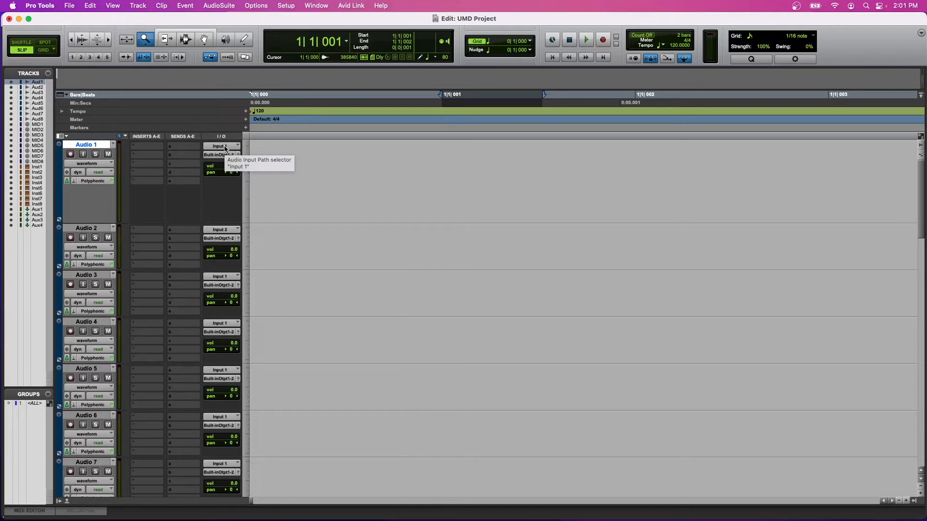
click(225, 148)
mouse_move(227, 149)
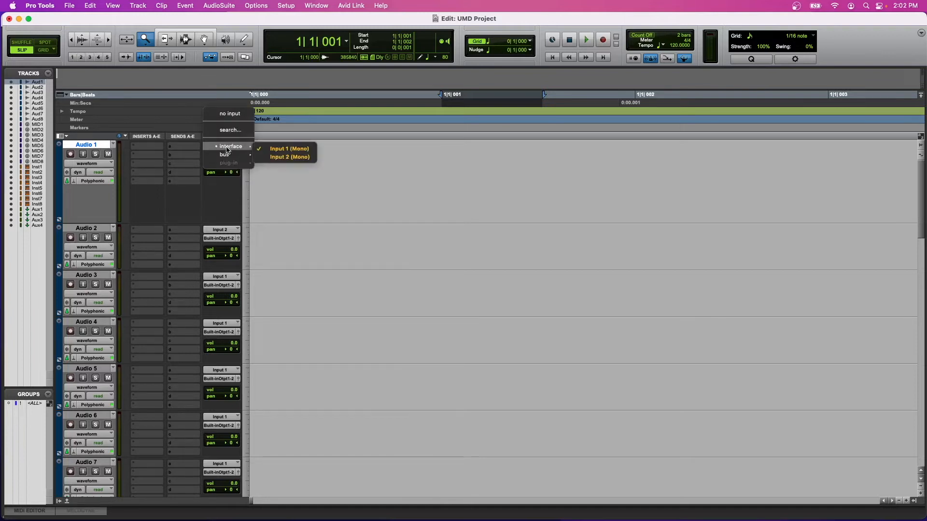
click(227, 154)
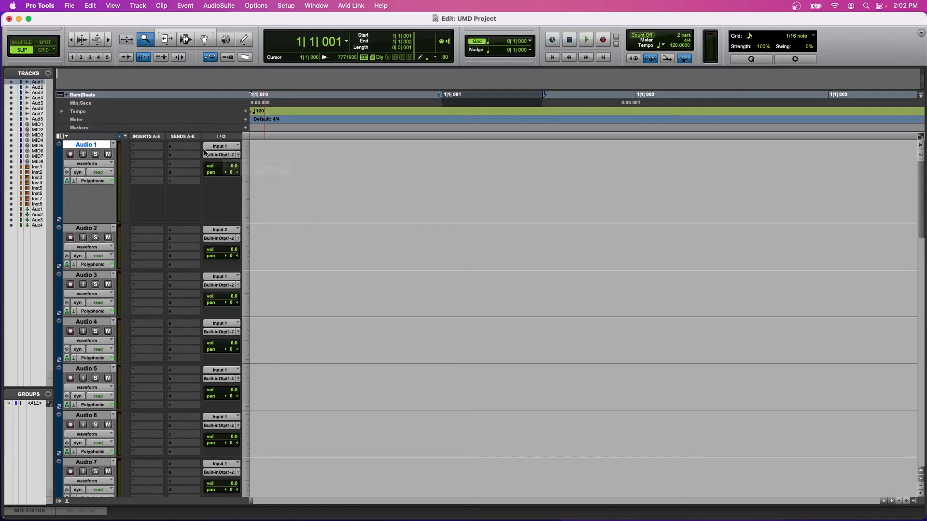
click(209, 154)
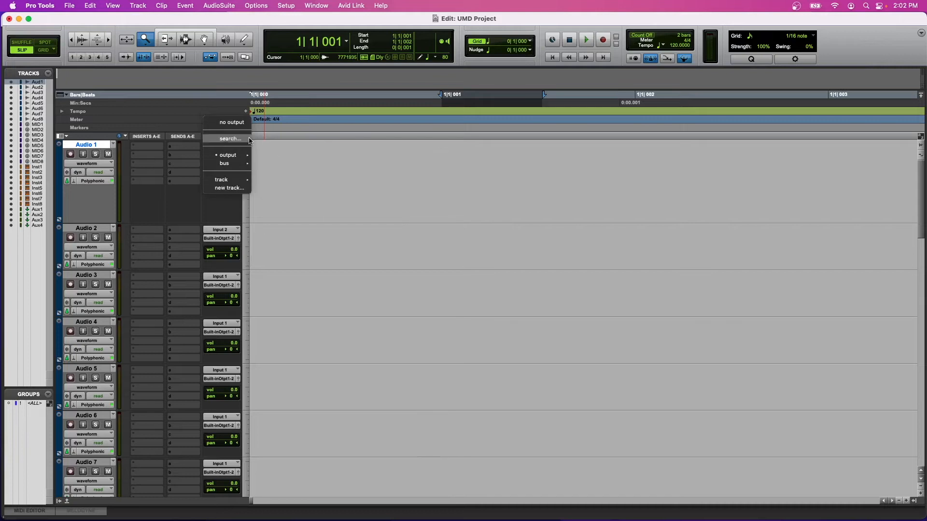
click(251, 135)
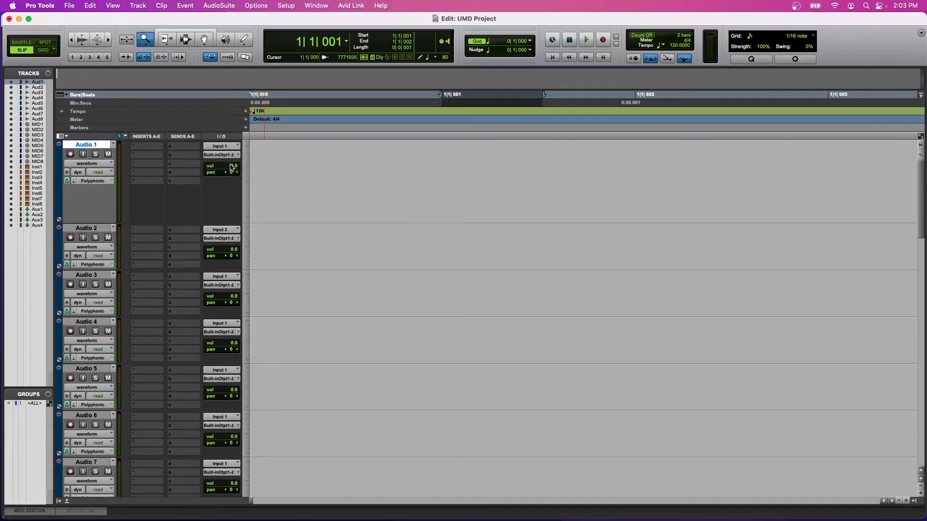
Try the volume and pan controls of the Audio 1 track in the I/O column.
drag(234, 166, 236, 170)
mouse_move(232, 172)
mouse_down()
mouse_move(246, 175)
mouse_move(217, 175)
mouse_move(233, 175)
mouse_up()
alt+click(233, 173)
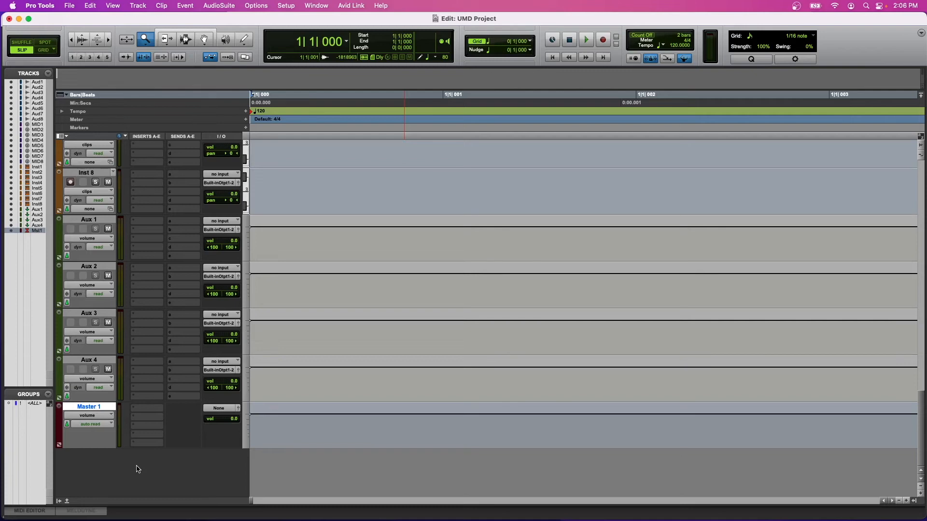
Switch to the Mix window and examine the channel strips from Audio 1 through Master 1.
key(super+equal)
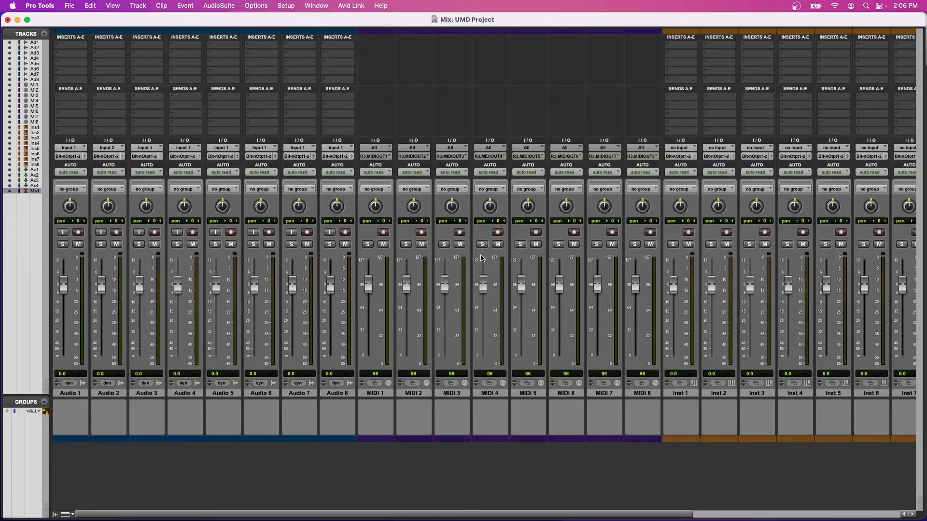
scroll(481, 258, right, 1)
scroll(481, 258, left, 10)
scroll(375, 459, right, 10)
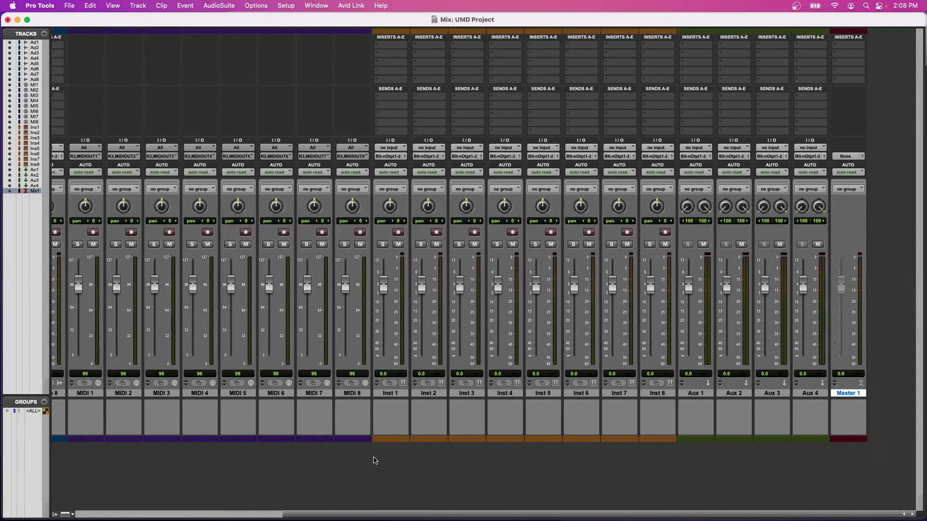
scroll(375, 459, left, 8)
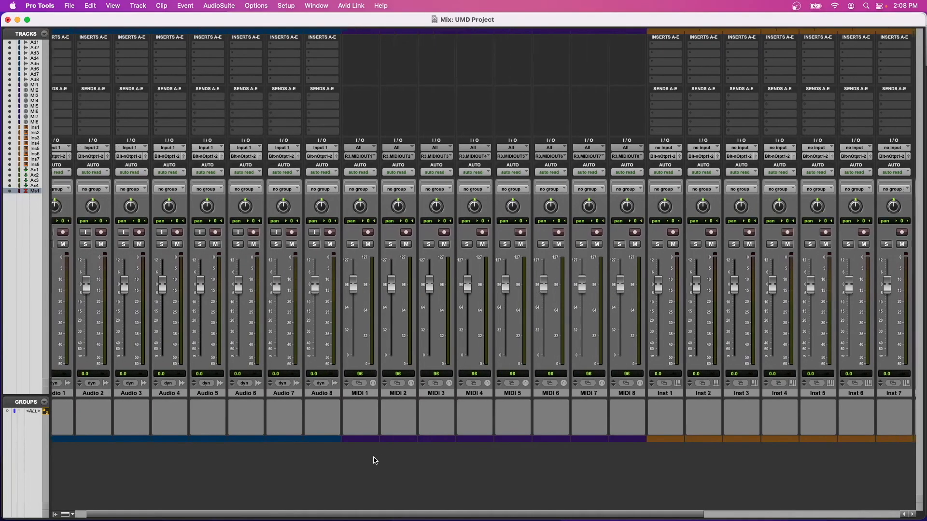
scroll(375, 459, right, 8)
scroll(374, 460, left, 8)
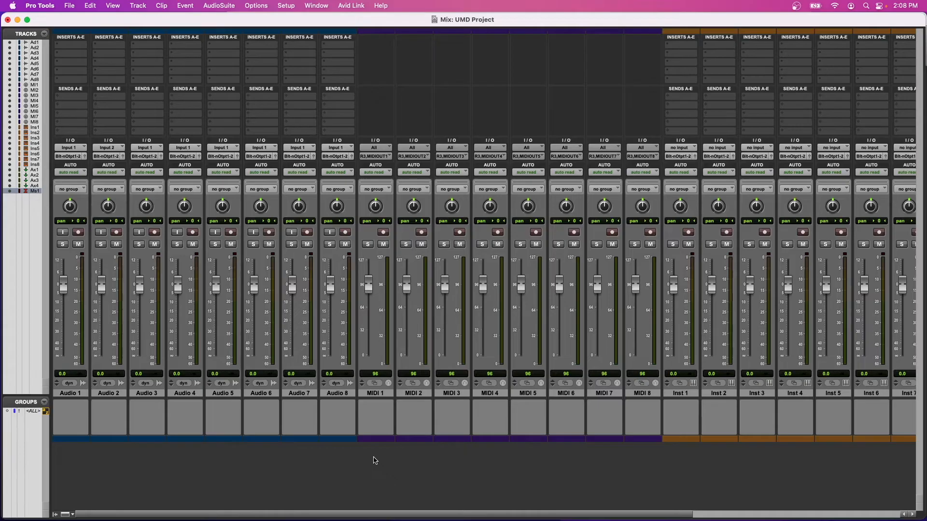
scroll(374, 460, right, 8)
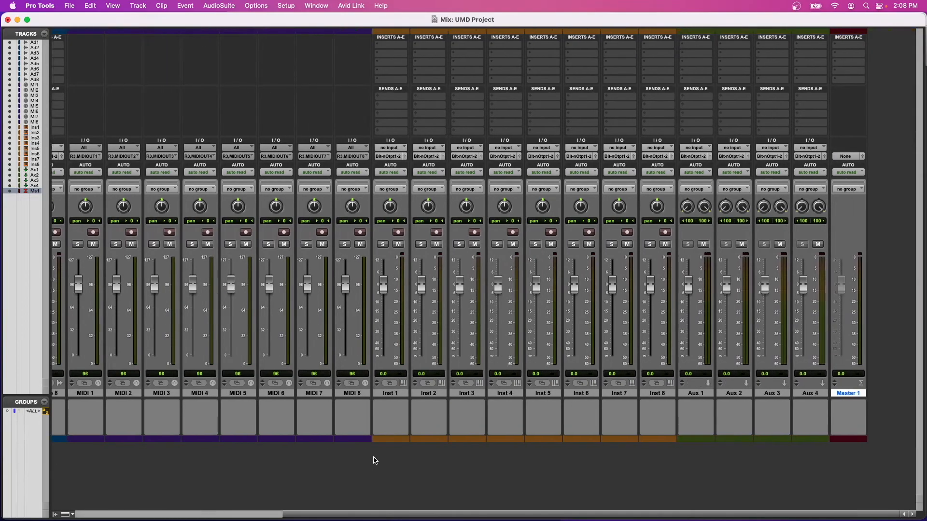
Record-enable the Audio 1 track in the Edit window and check its input level in the Mix window.
scroll(374, 460, left, 8)
scroll(375, 460, right, 5)
scroll(375, 460, right, 3)
key(super+equal)
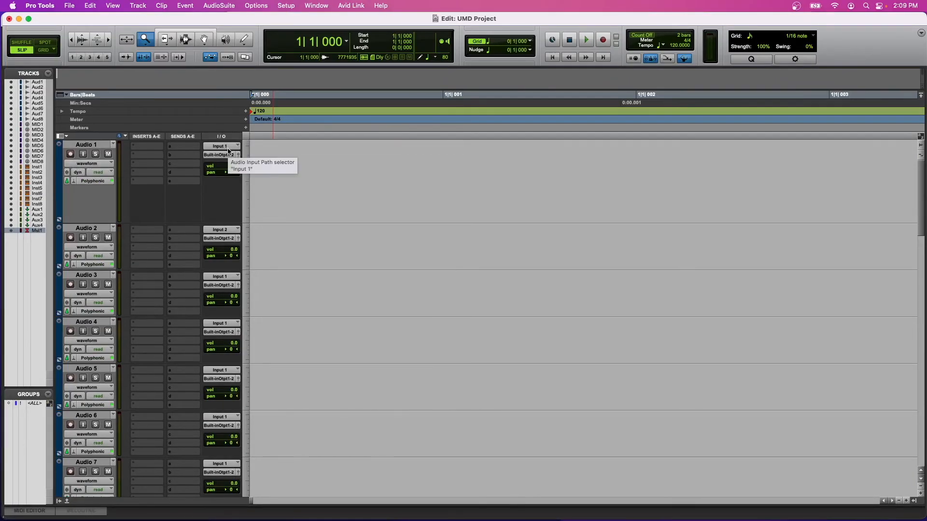
click(71, 154)
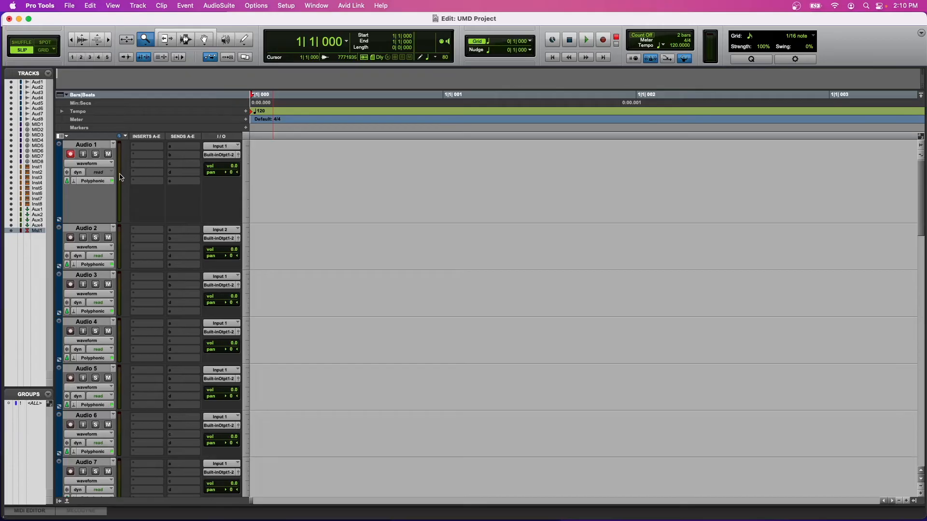
key(super+equal)
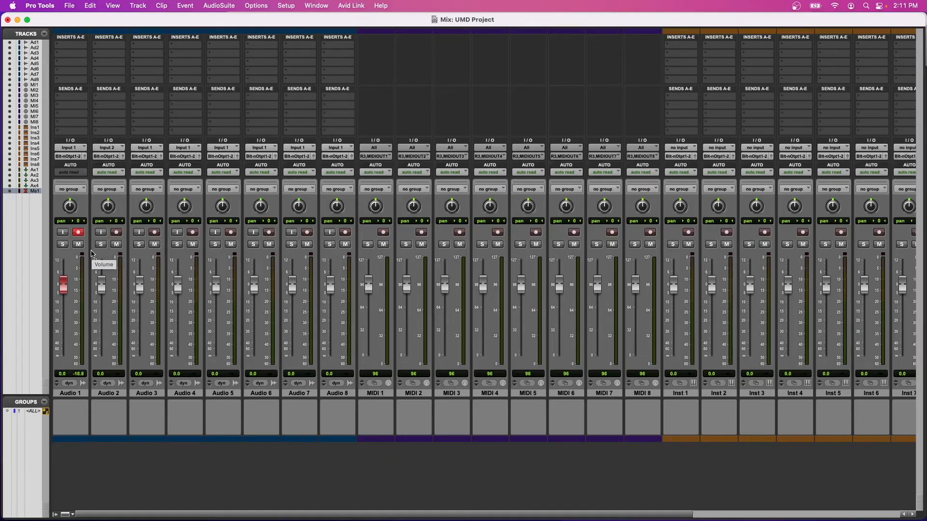
key(super+equal)
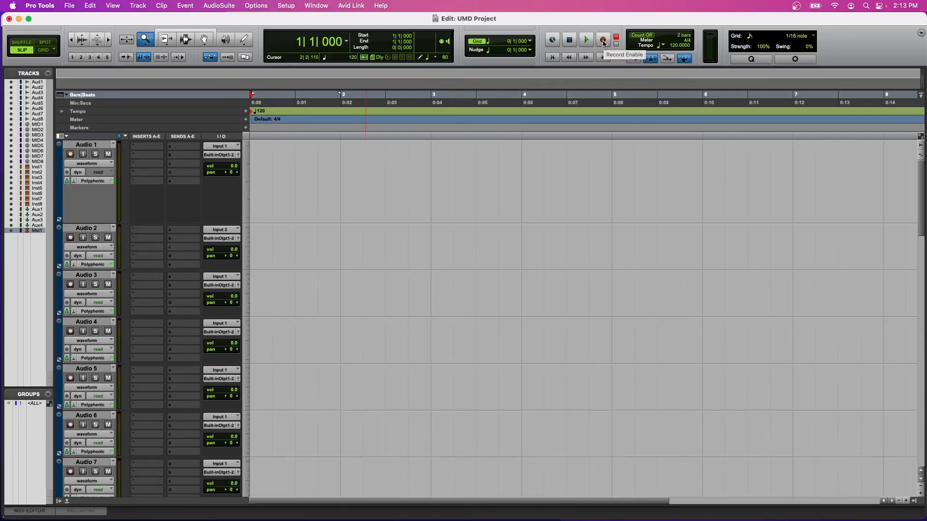
Record an audio take on the Audio 1 track from the session start and fit the whole clip in the timeline.
click(604, 42)
key(space)
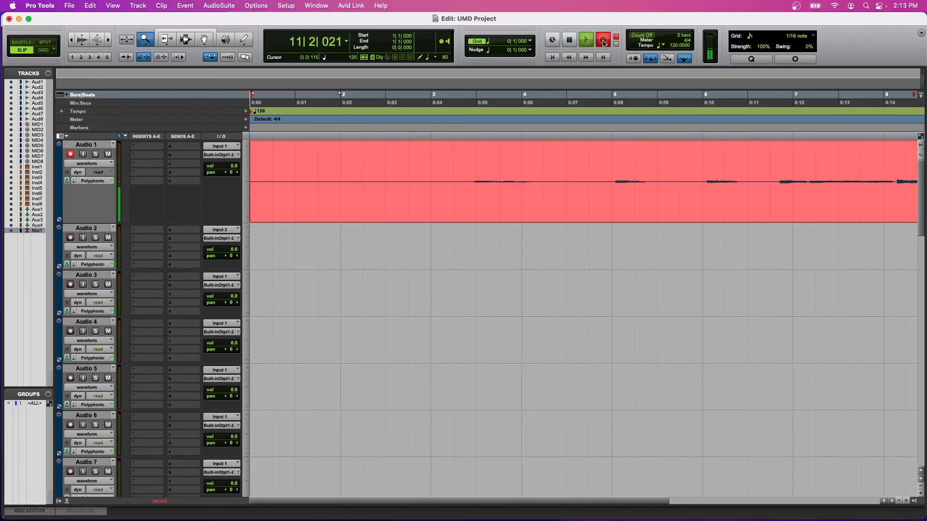
key(space)
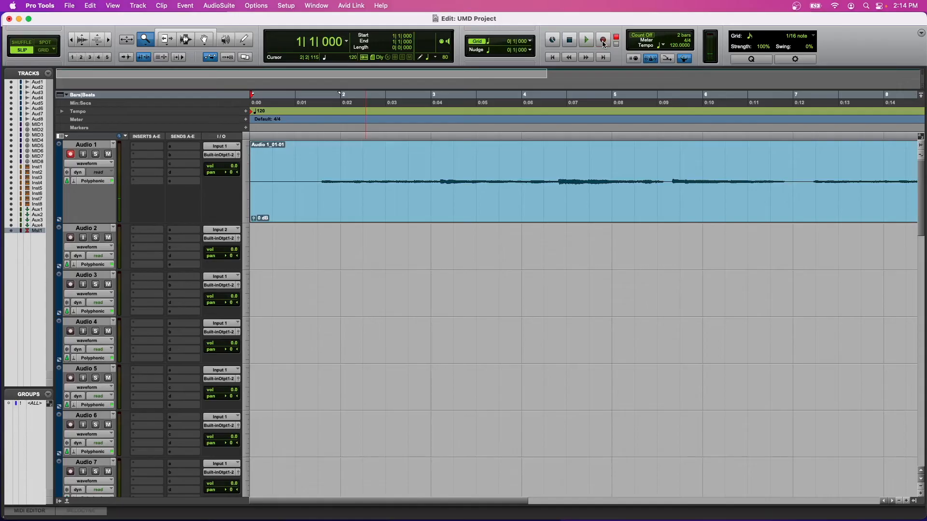
alt+click(392, 156)
click(343, 179)
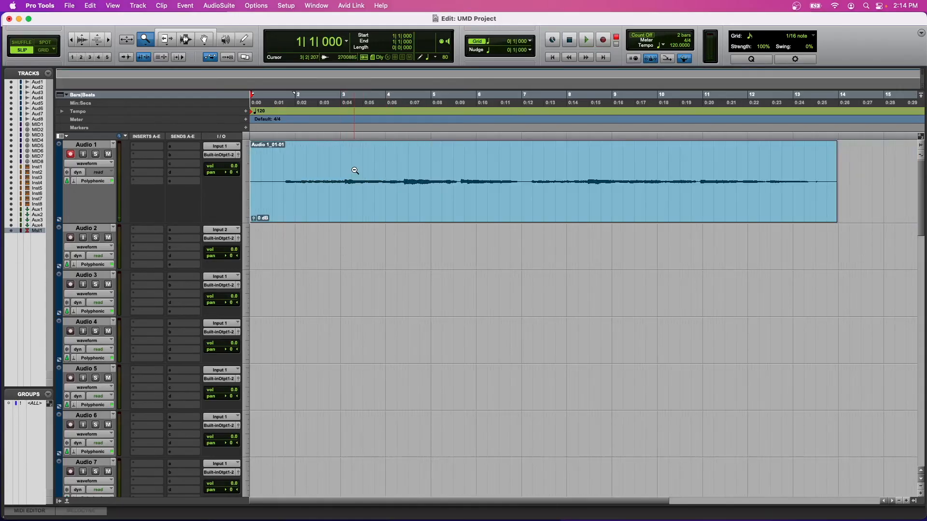
alt+click(355, 170)
click(355, 171)
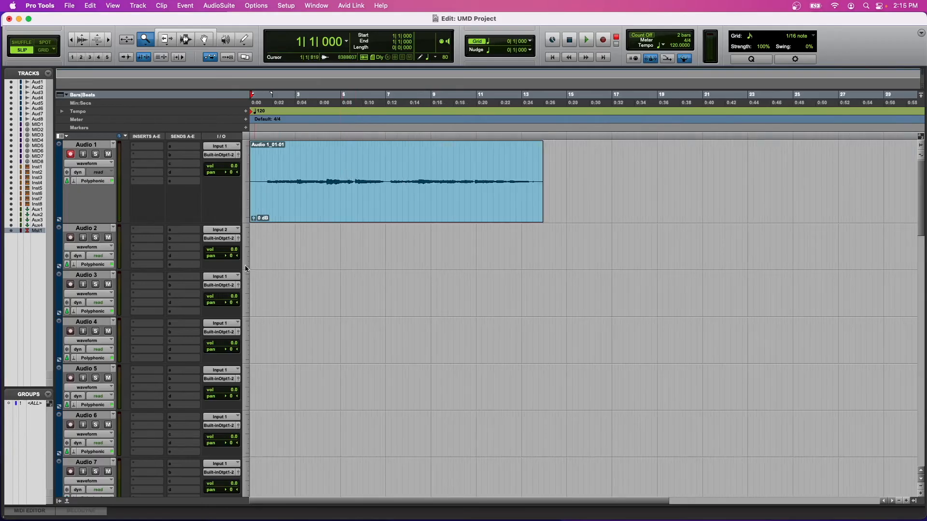
Disarm the Audio 1 track and look over the interface inputs offered for the Audio 2 track.
click(71, 154)
click(221, 230)
mouse_move(241, 230)
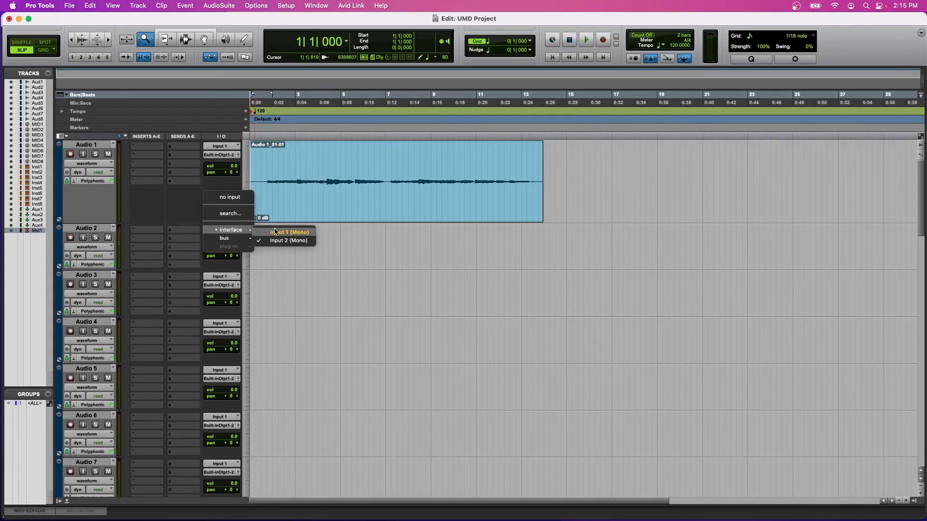
click(58, 235)
Record-enable the Inst 1 track and load the Xpand!2 (mono) instrument plug-in in its first insert slot.
scroll(159, 199, down, 13)
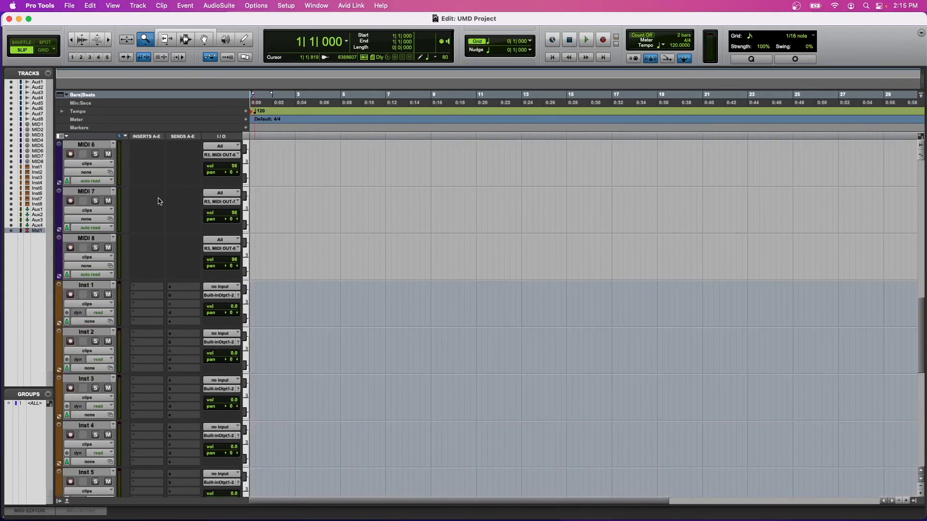
scroll(160, 201, down, 5)
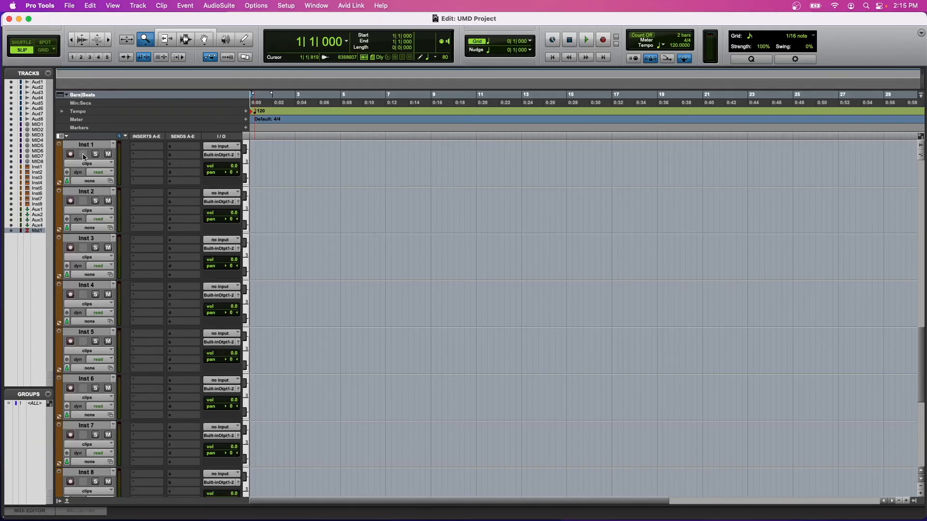
click(70, 154)
click(154, 150)
mouse_move(171, 148)
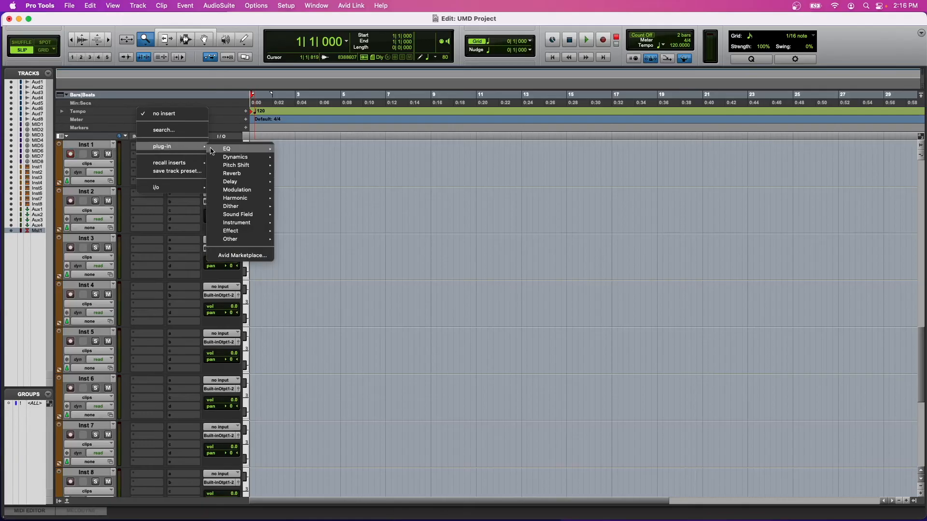
mouse_move(251, 223)
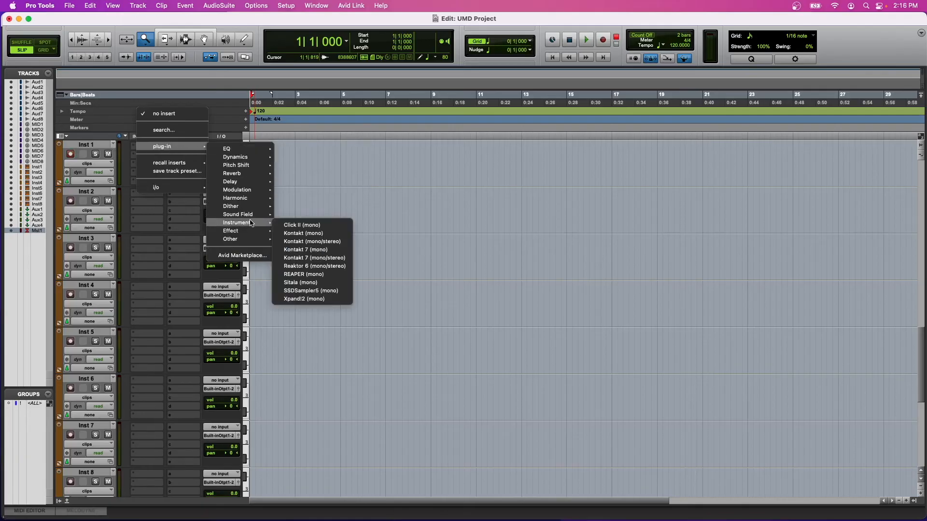
click(304, 299)
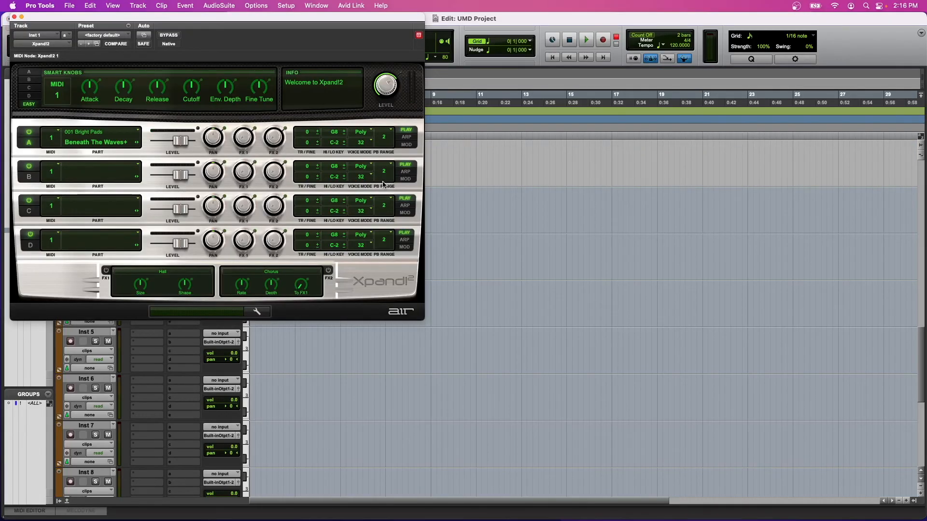
Browse the sound categories for part A of Xpand!2 without changing the patch, and close the plug-in window.
click(101, 142)
mouse_move(110, 162)
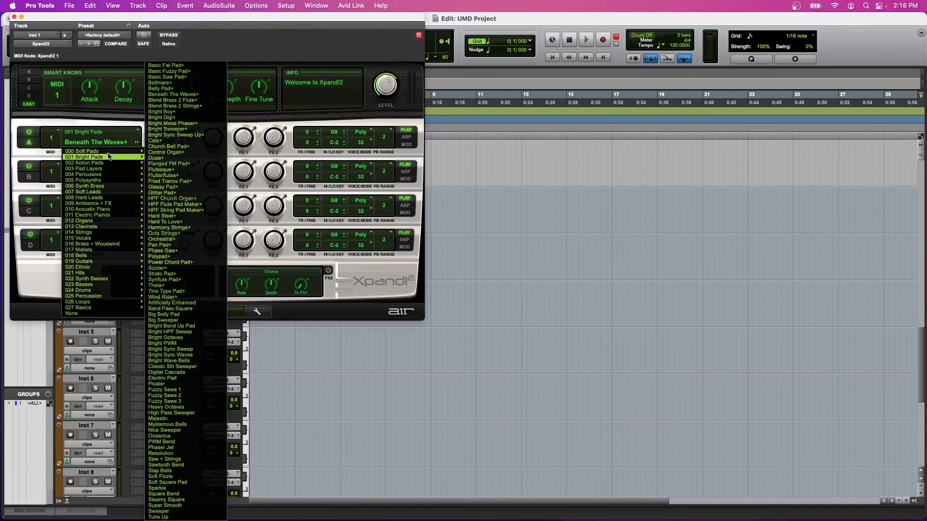
mouse_move(114, 187)
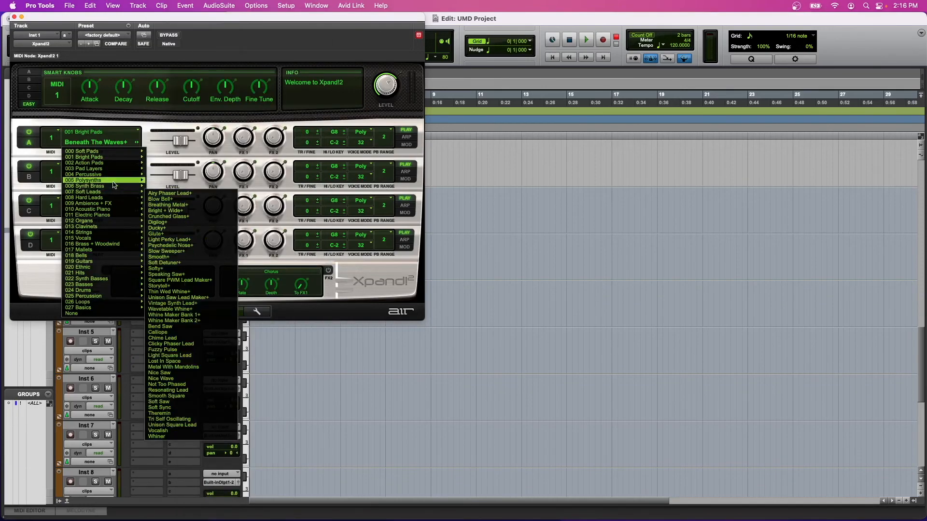
click(118, 119)
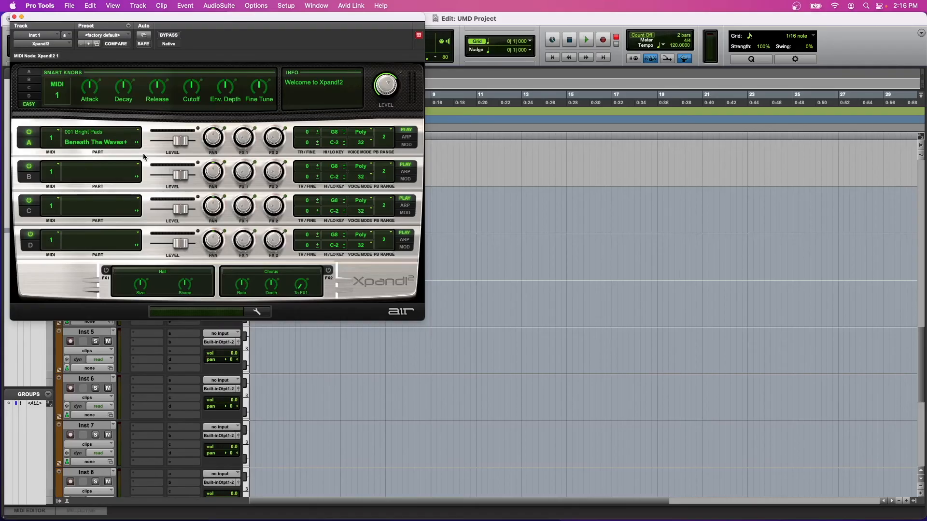
click(14, 18)
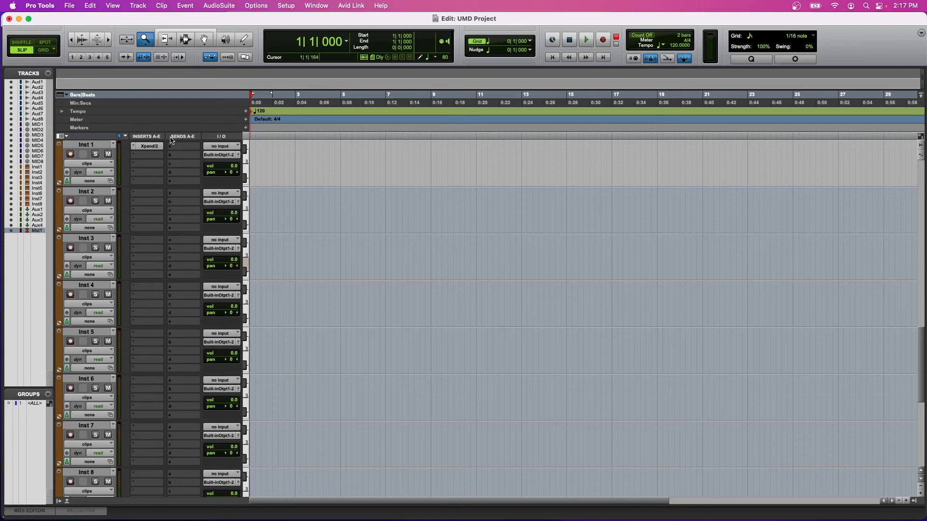
Record a MIDI take on the Inst 1 track and examine its notes in the timeline.
click(604, 39)
key(space)
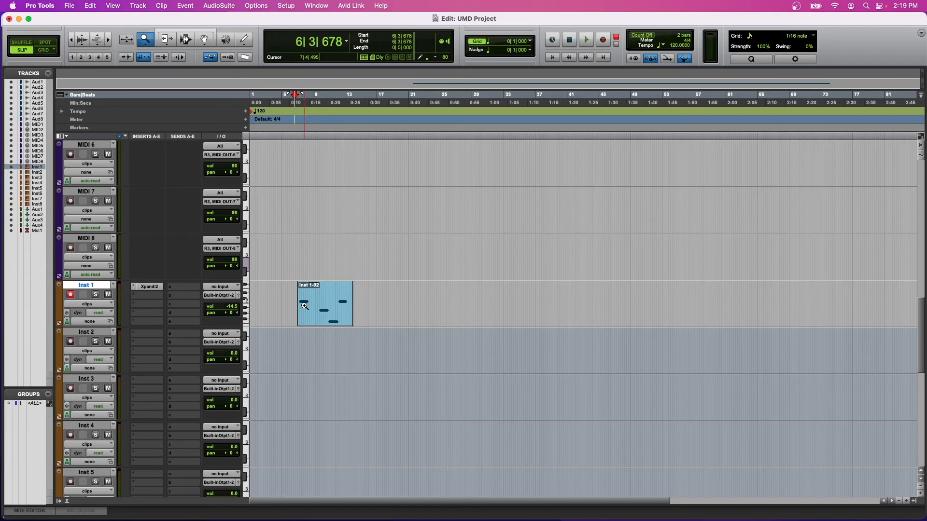
key(t)
key(t)
key(t)
key(t)
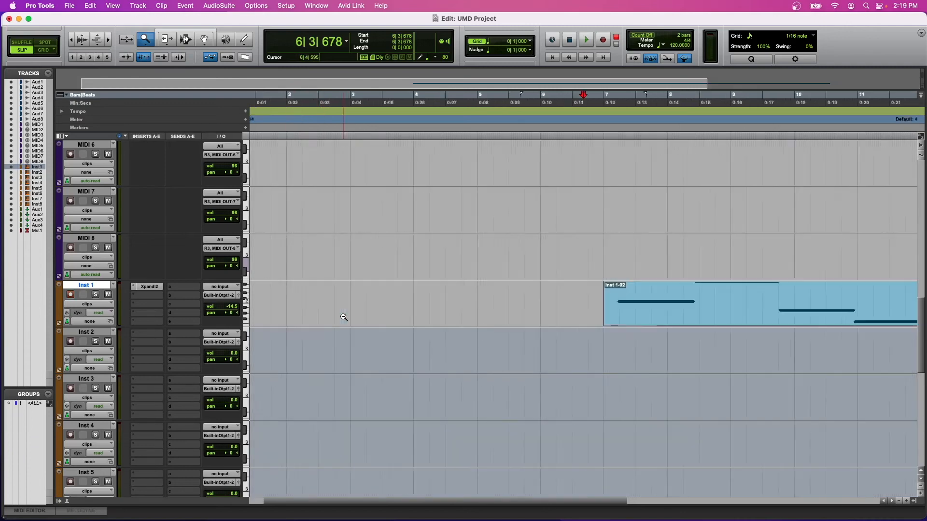
key(r)
key(r)
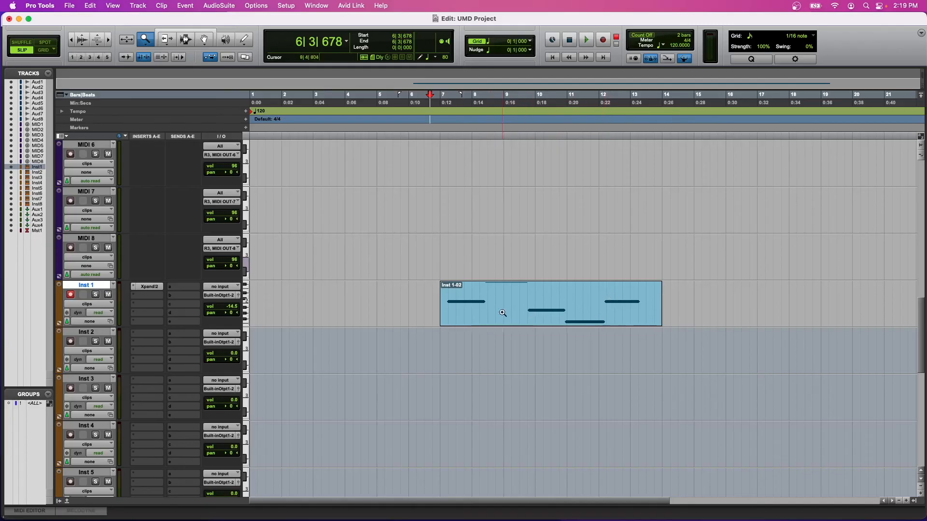
click(437, 252)
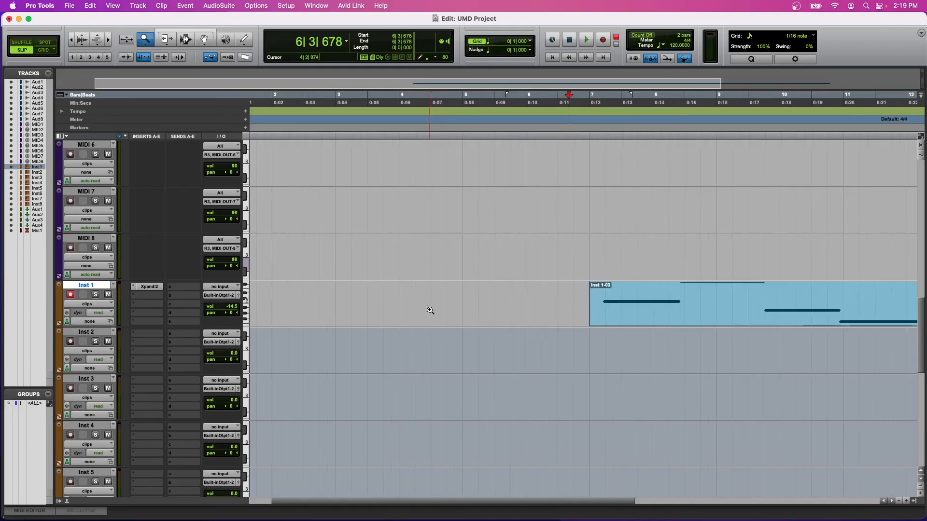
key(r)
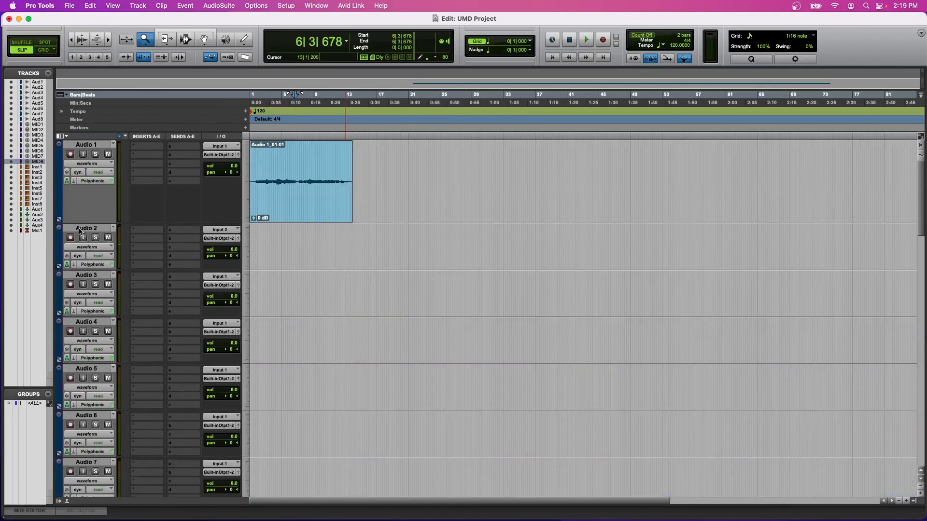
Delete the unused tracks from Audio 2 through MIDI 8.
click(81, 231)
right_click(80, 231)
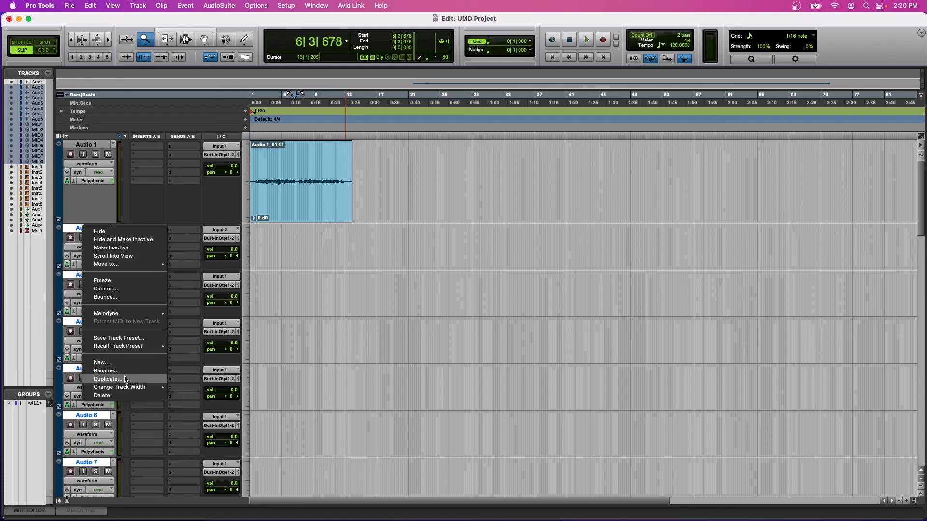
click(121, 395)
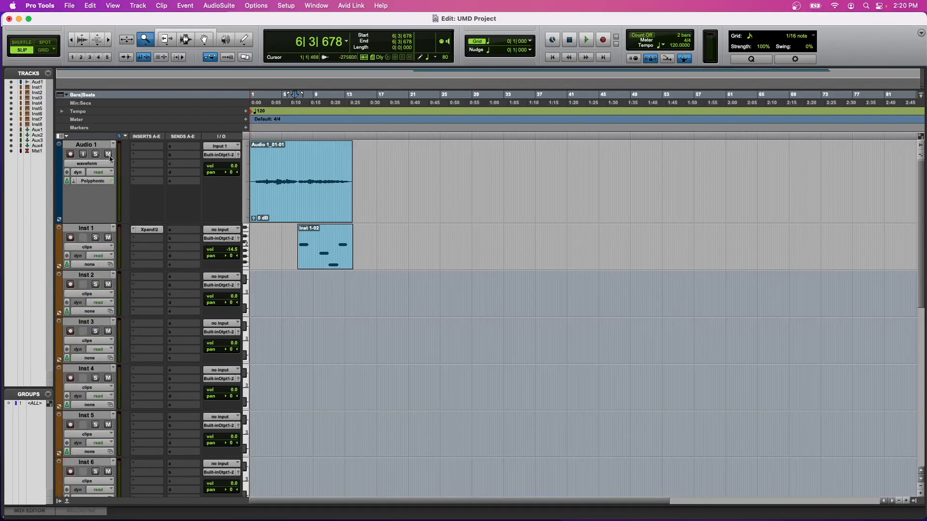
Delete the unused instrument tracks Inst 2 through Inst 8.
click(83, 276)
scroll(98, 296, down, 5)
shift+click(95, 332)
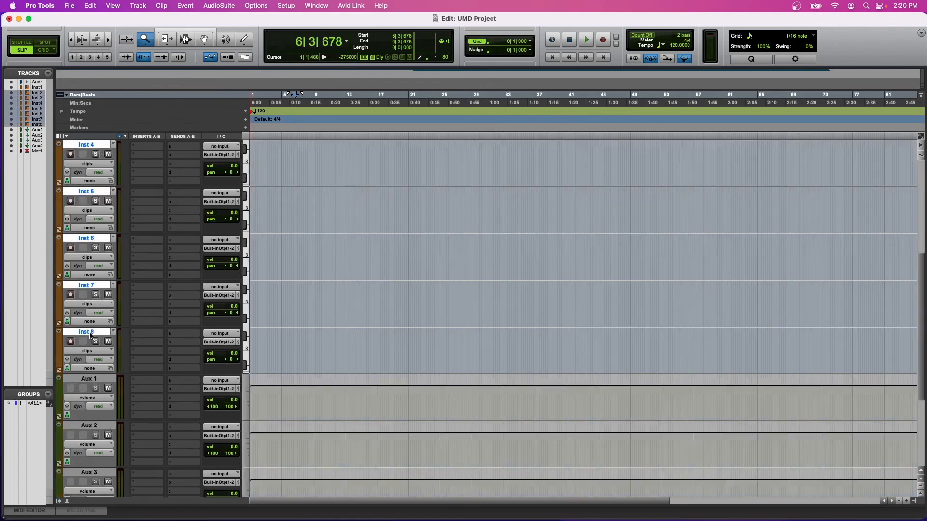
right_click(94, 332)
click(121, 475)
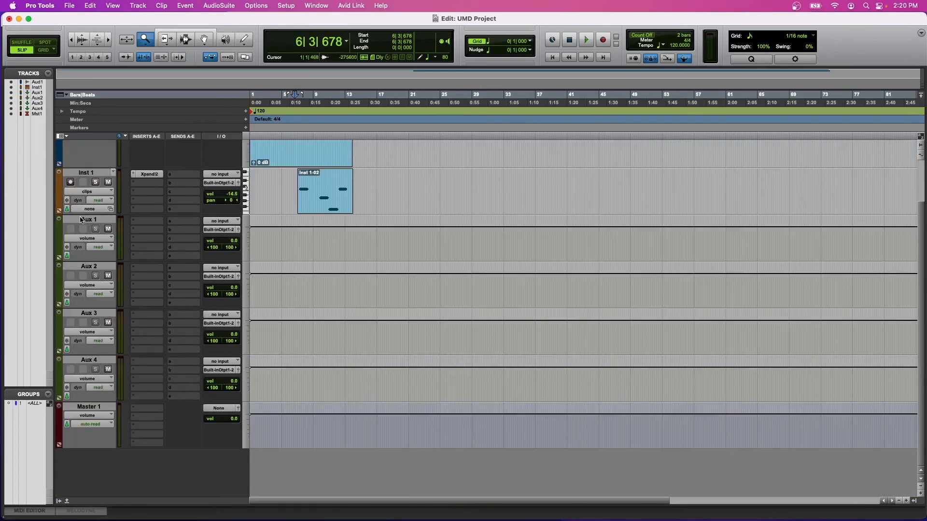
Delete the auxiliary tracks Aux 1 through Aux 4.
click(86, 221)
shift+click(83, 361)
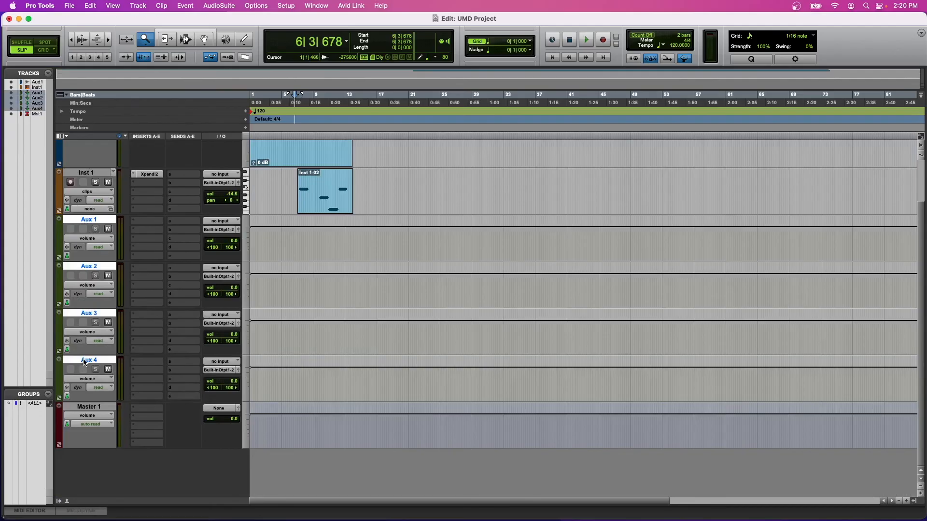
right_click(84, 360)
click(121, 510)
click(297, 227)
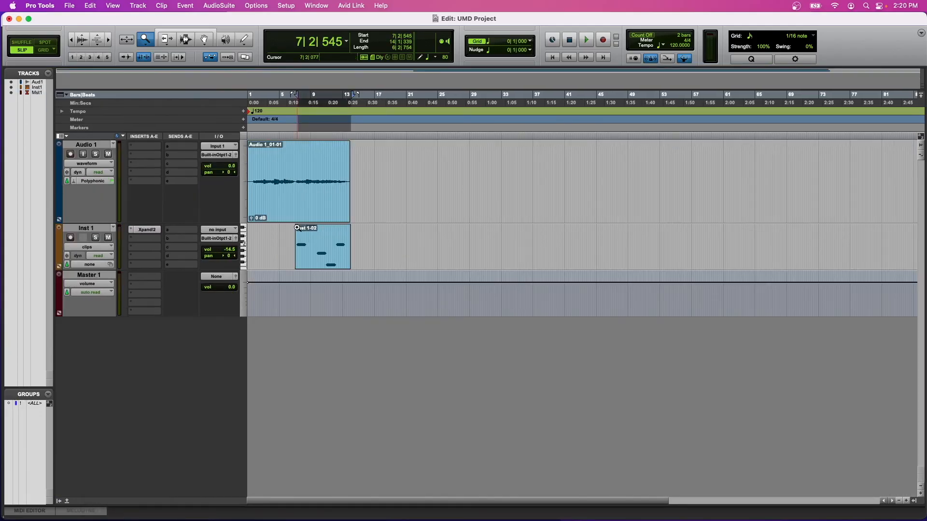
In the Mix window, insert the EQ3 7-Band (mono) plug-in on the Audio 1 track and close its window.
key(super+equal)
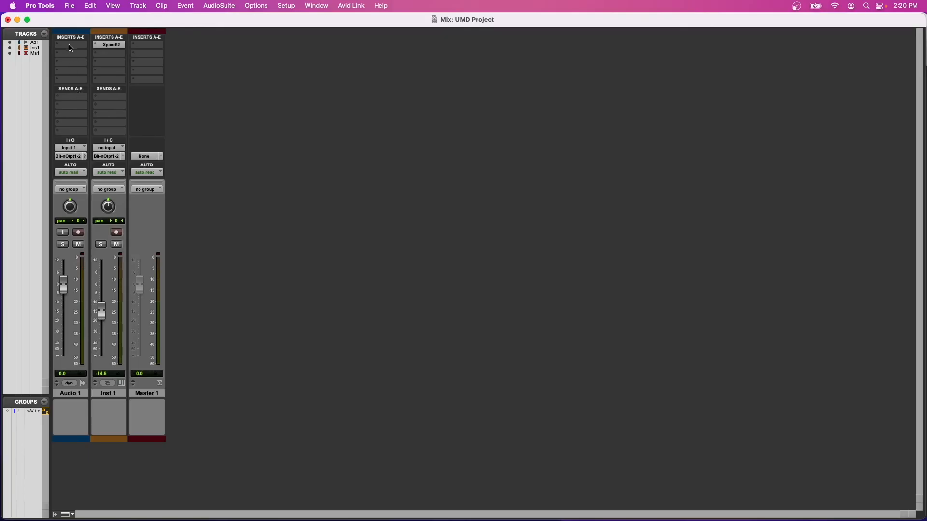
click(70, 45)
mouse_move(82, 46)
mouse_move(166, 48)
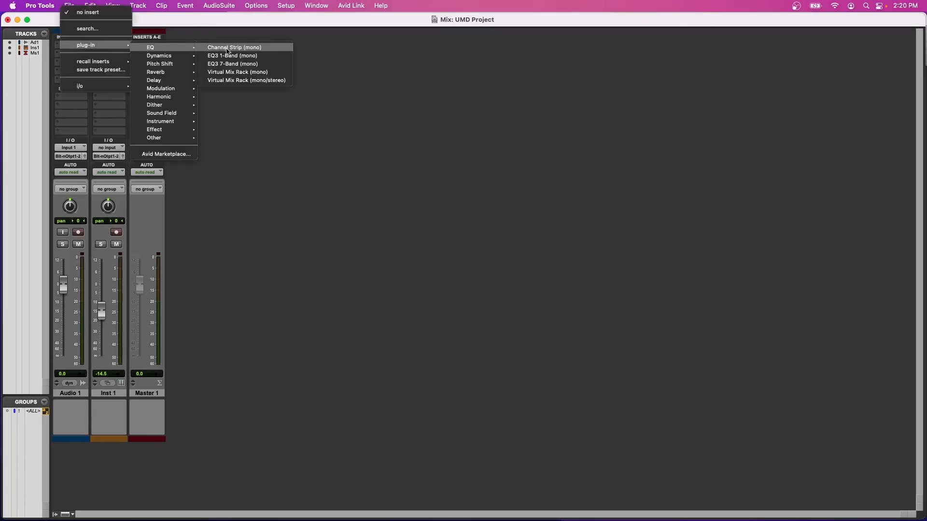
click(233, 64)
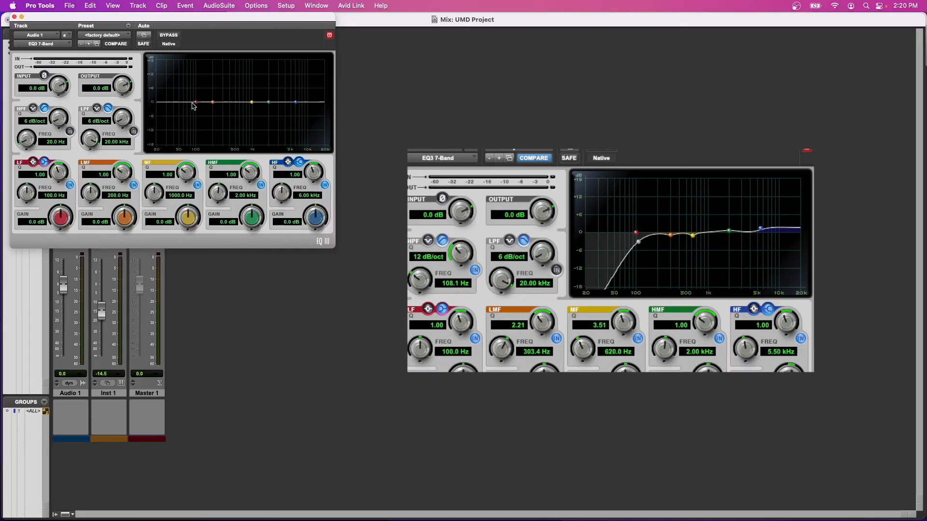
click(14, 17)
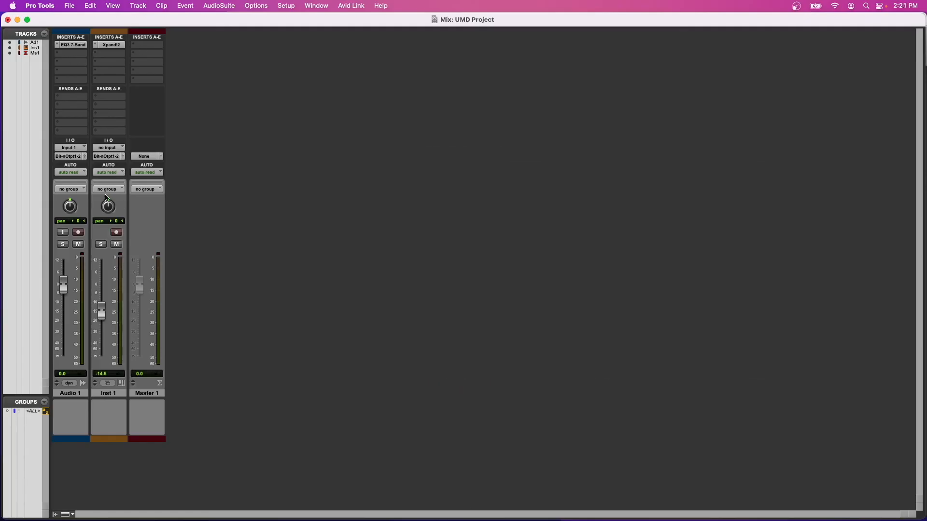
Set up a mix bounce of the UMD Project with MP3 as the file type and look over the file format choices.
click(69, 5)
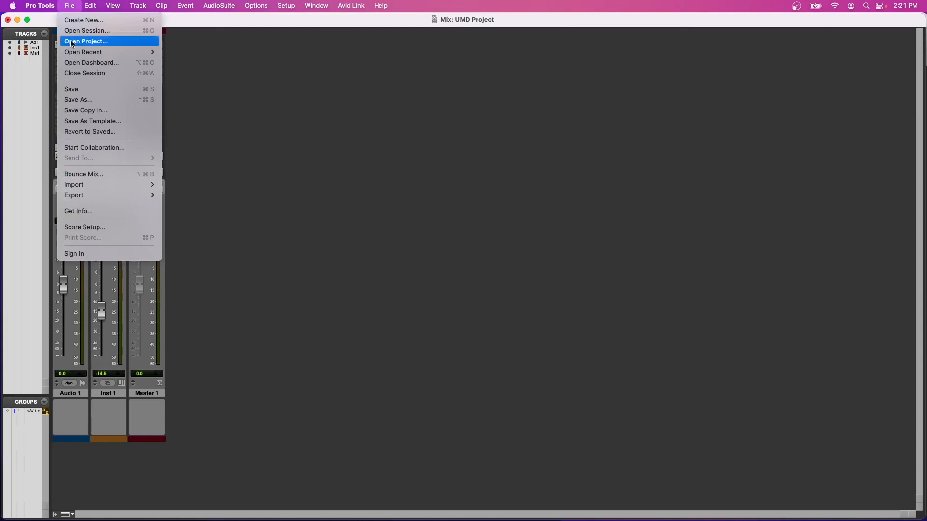
click(90, 173)
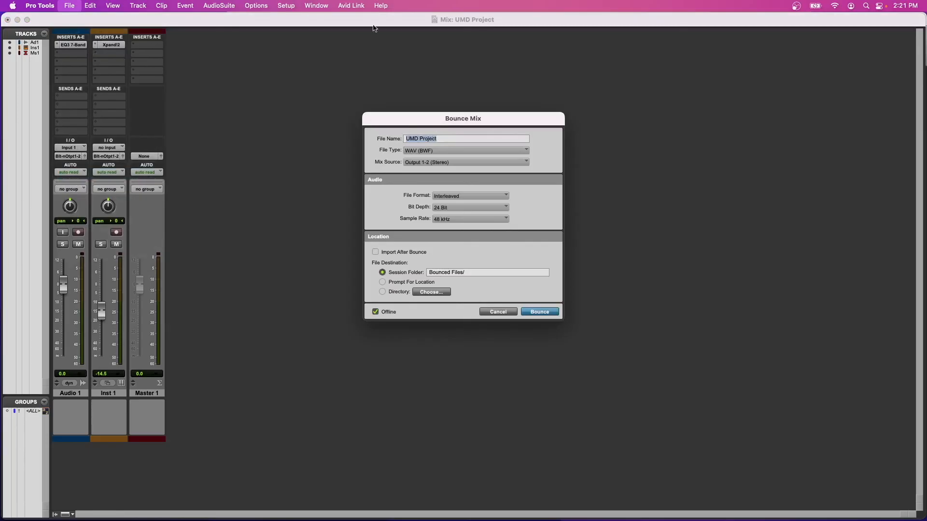
click(432, 150)
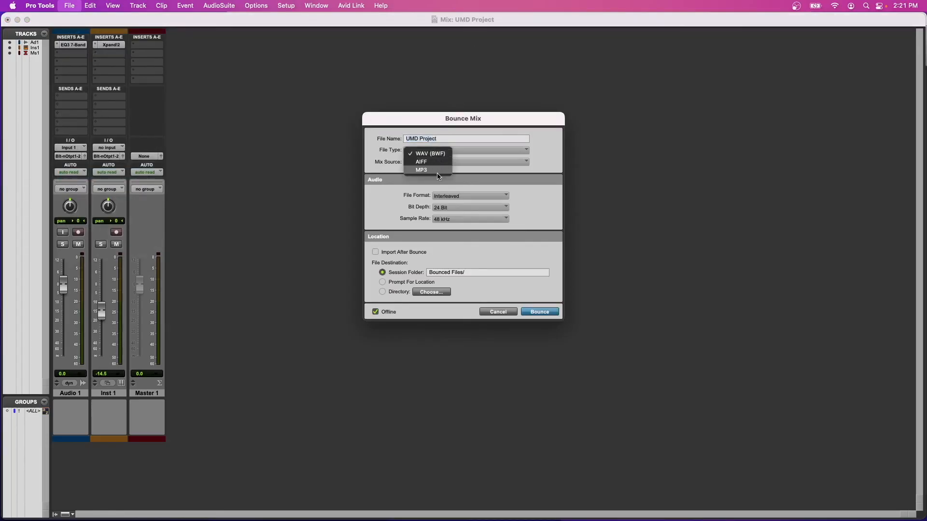
click(431, 170)
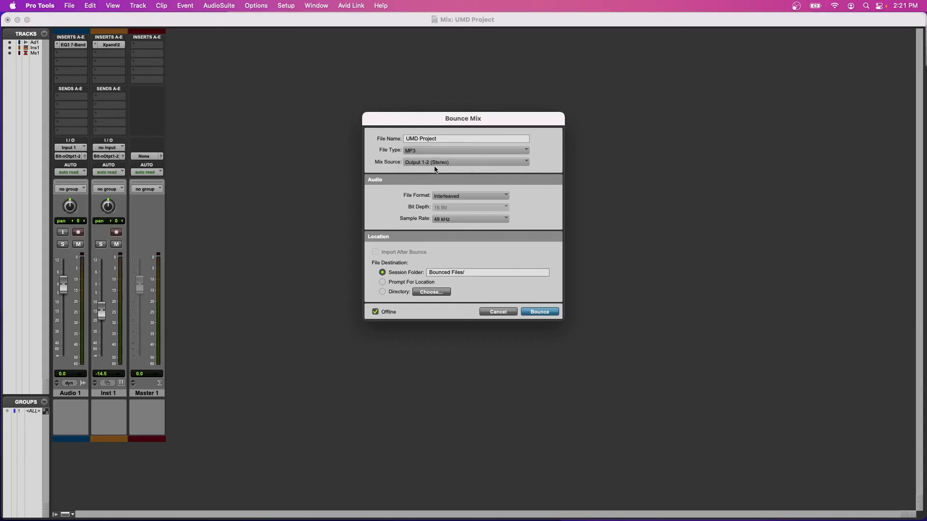
click(467, 199)
click(467, 198)
Start the bounce and accept the MP3 encoder and ID3 tag settings.
click(539, 311)
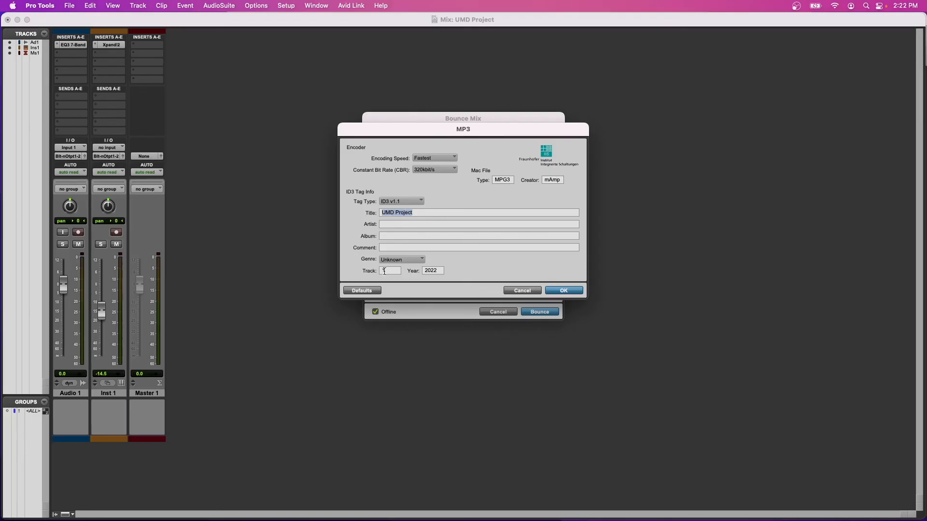
click(563, 291)
key(Escape)
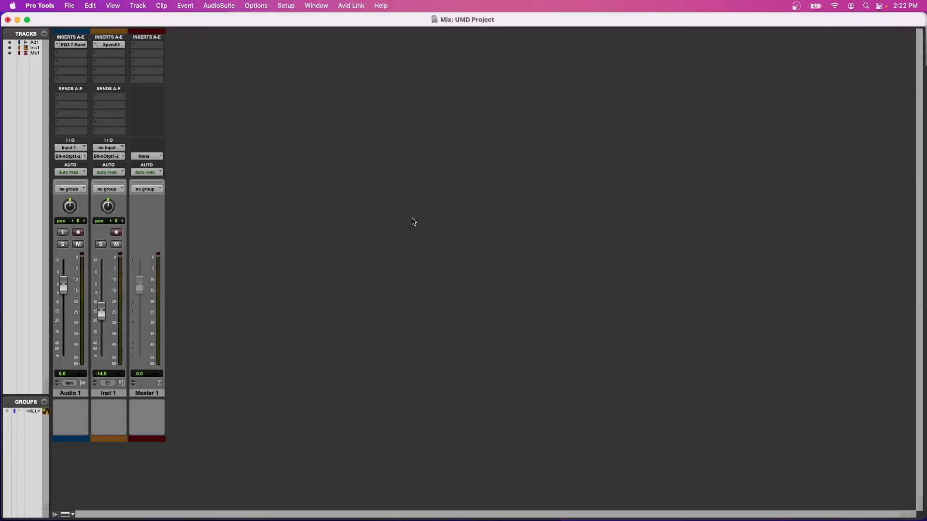